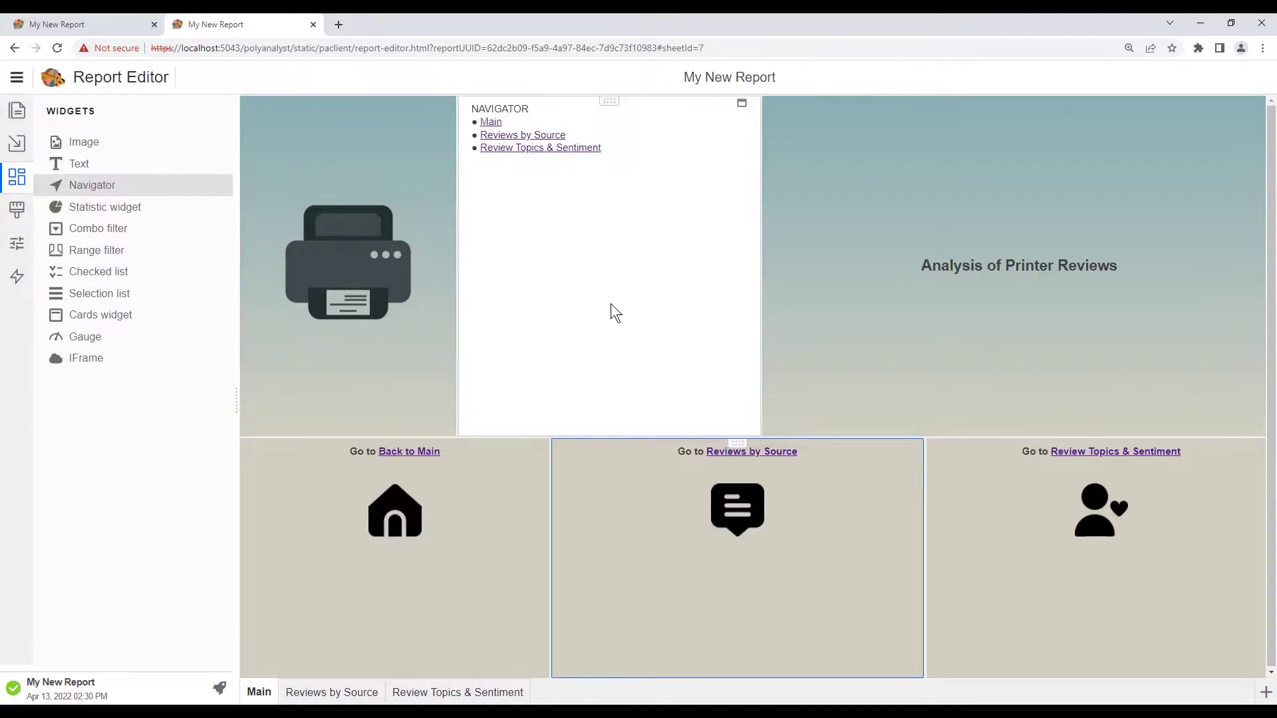
Step: Go from the Main sheet to the 'Reviews by Source' sheet via the Go to panel
click(759, 452)
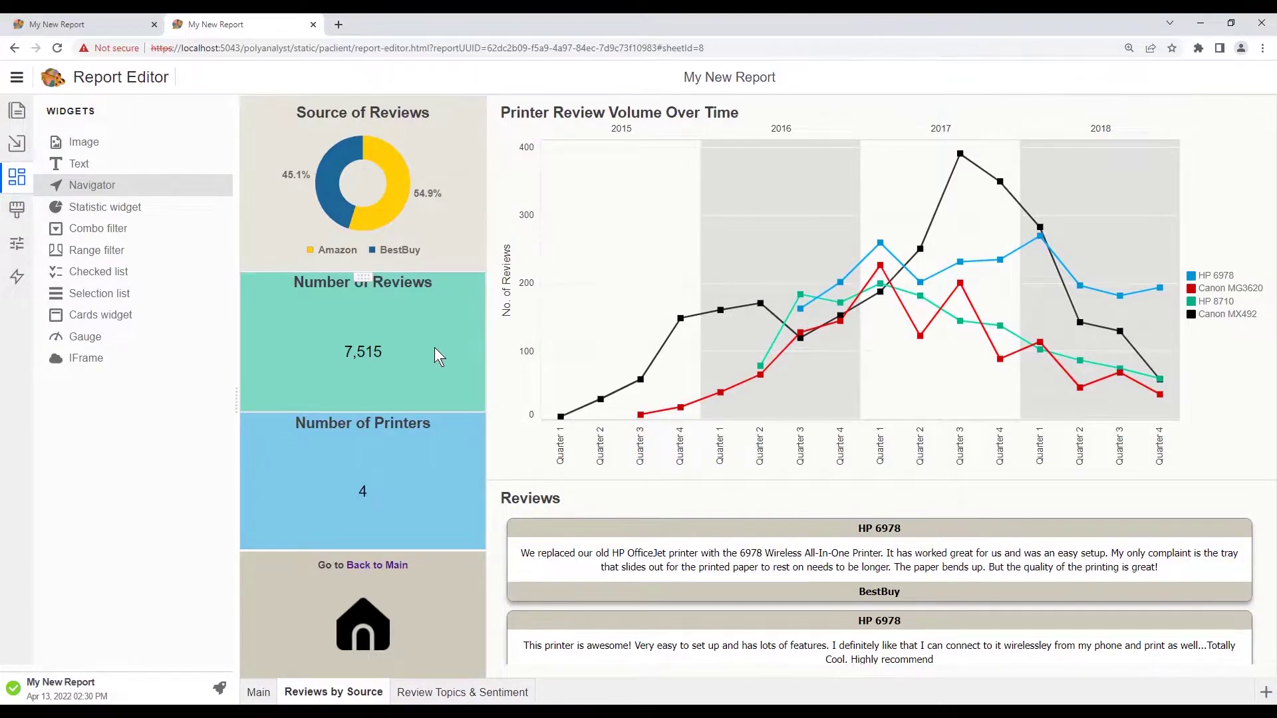
Step: Open the Number of Reviews widget's text and select its 'Brand & Model, NValues' statistic
double_click(436, 350)
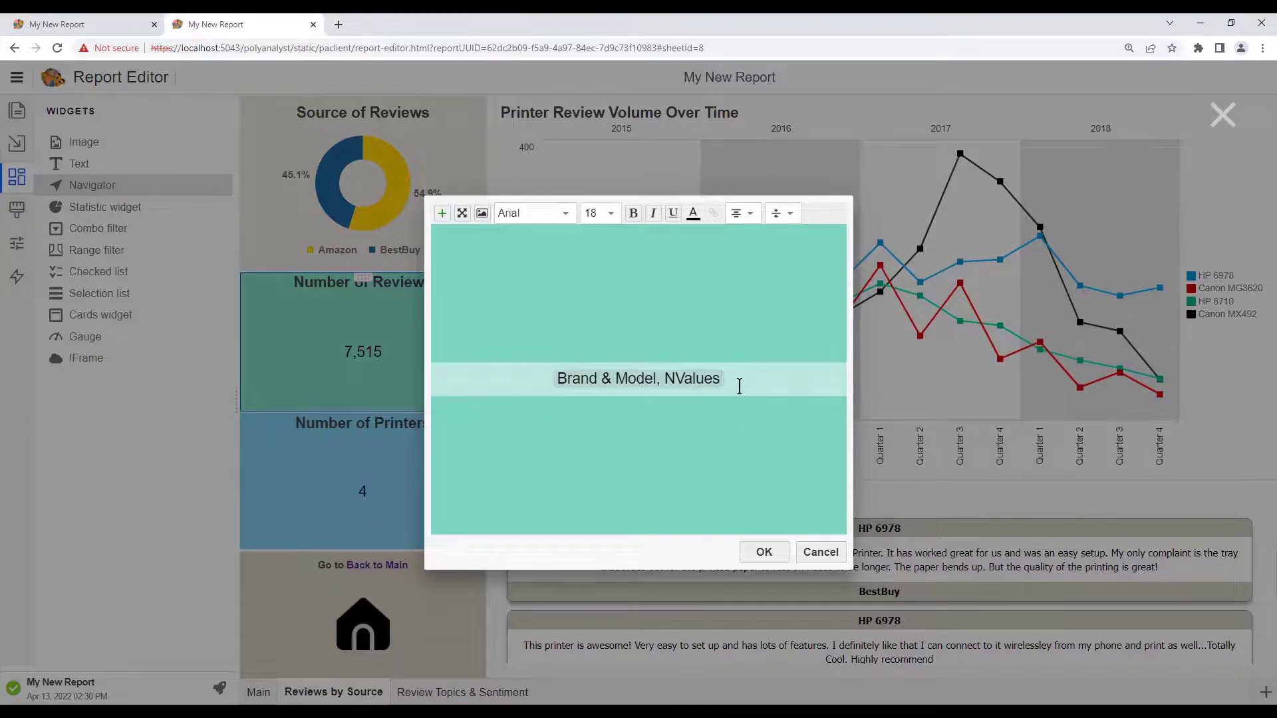
drag(722, 378, 556, 371)
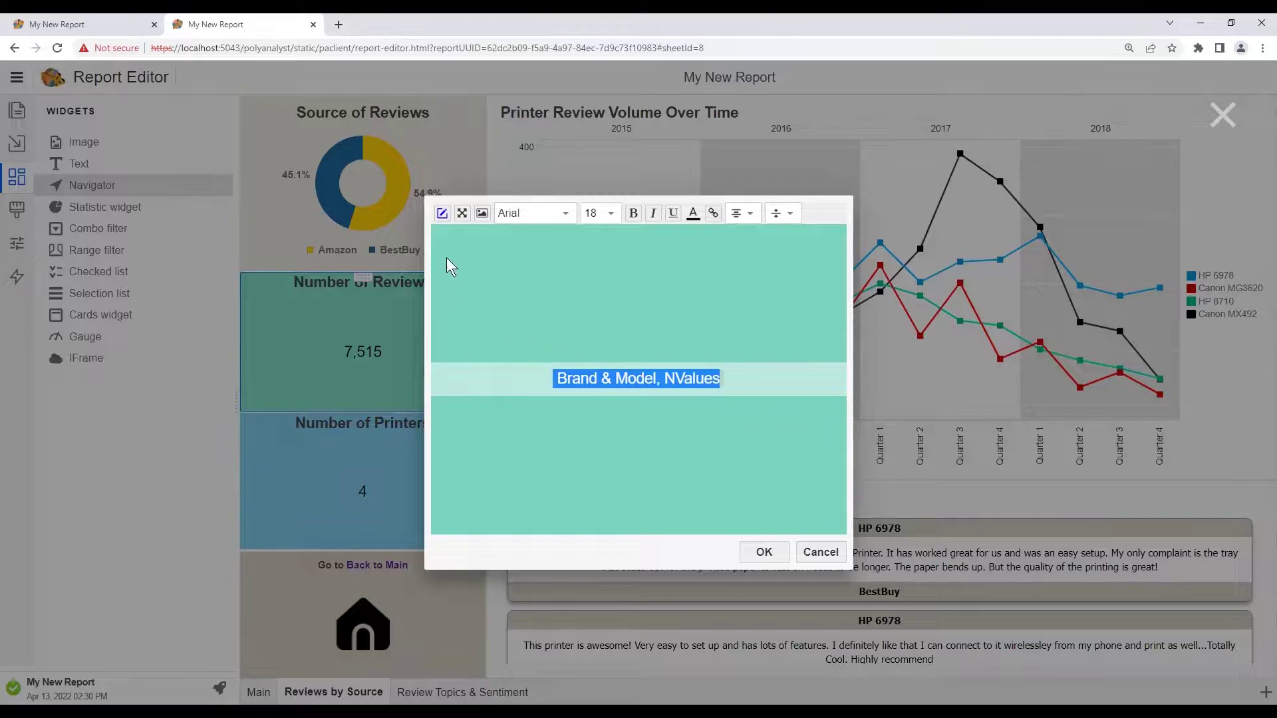
click(442, 214)
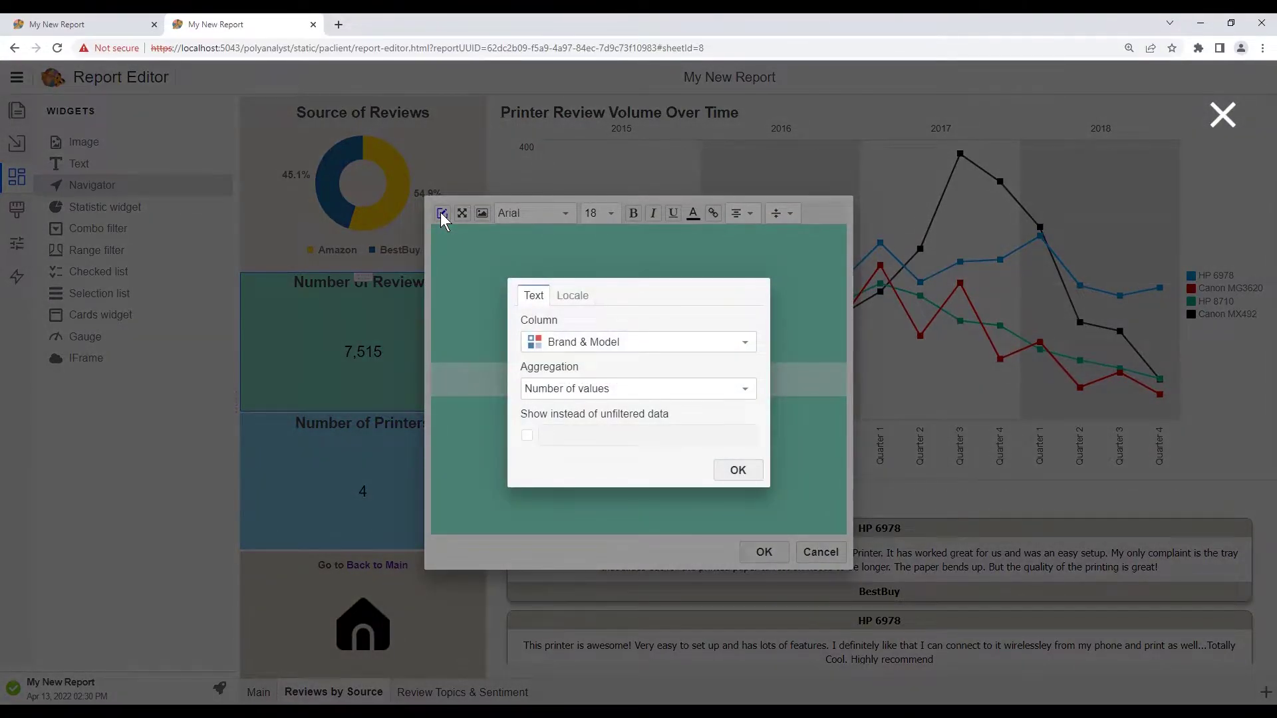
click(744, 345)
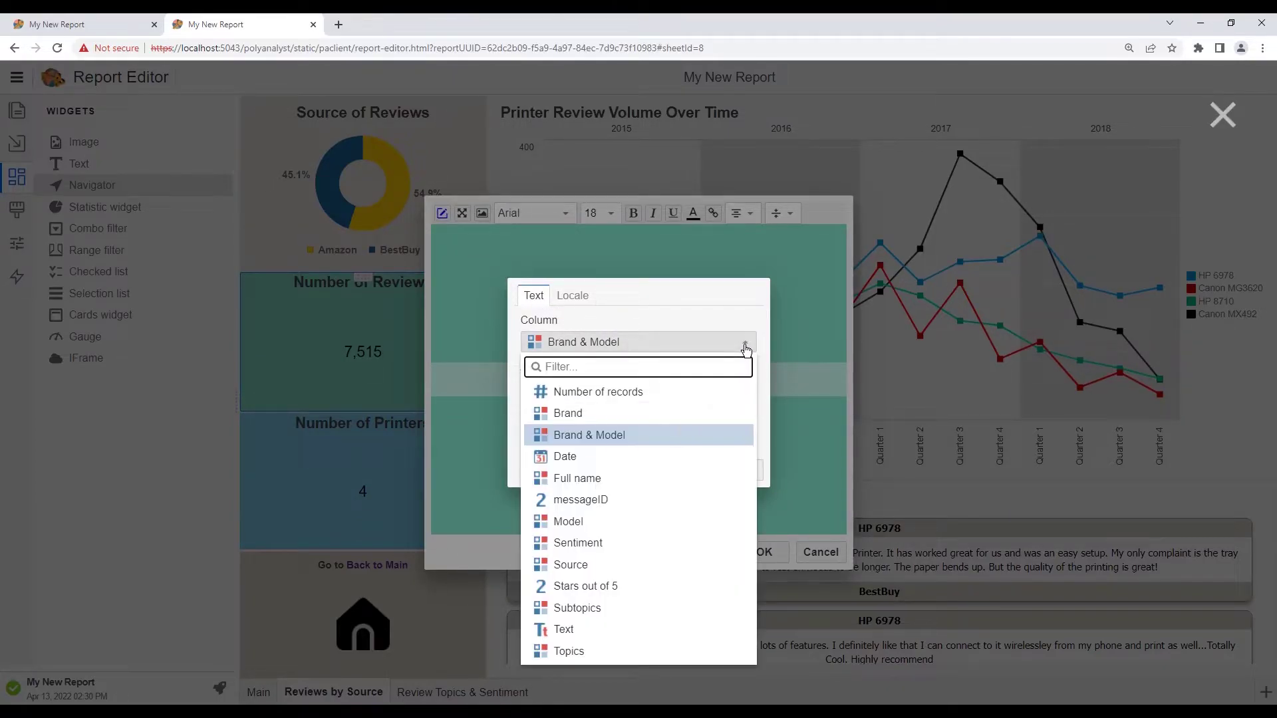
click(745, 347)
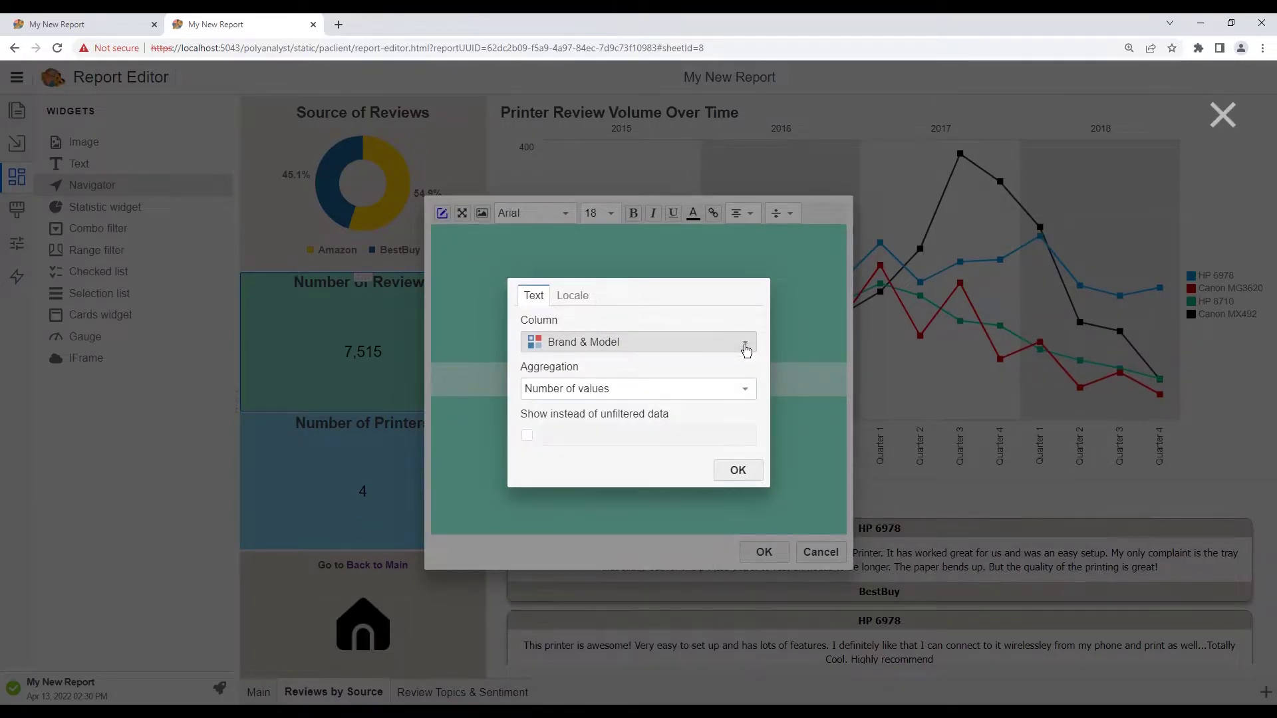
click(745, 393)
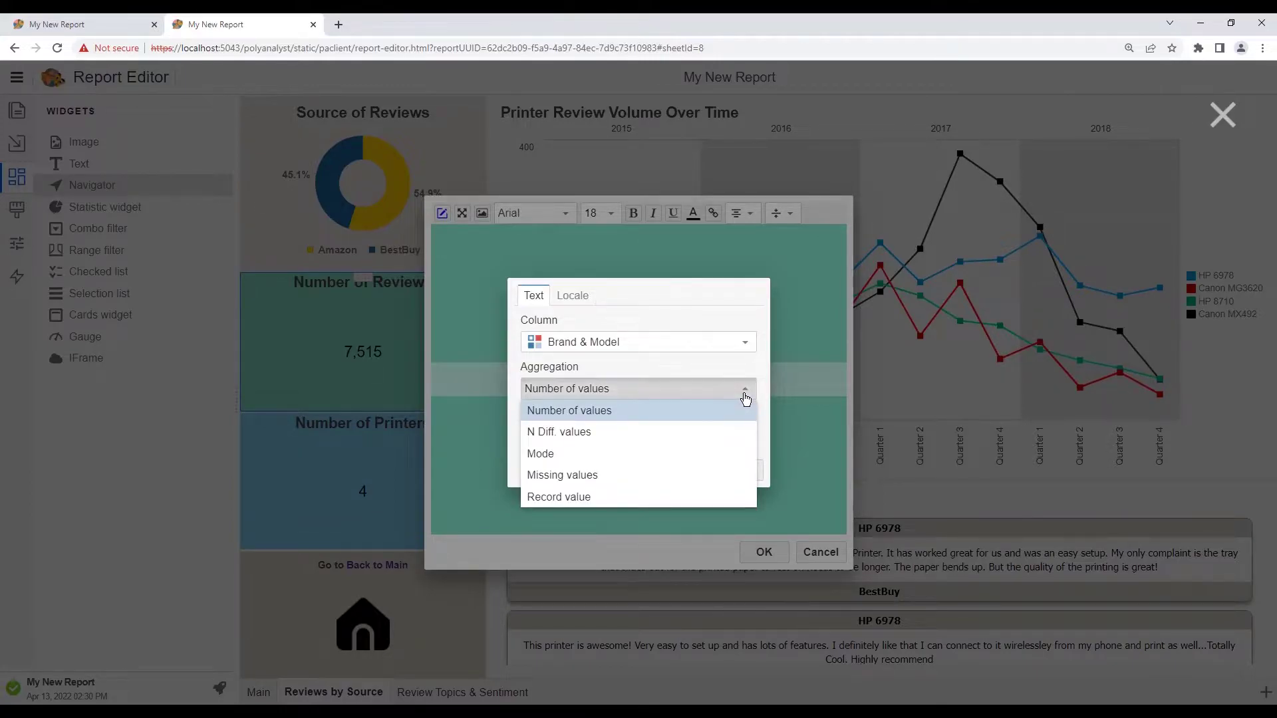
click(746, 392)
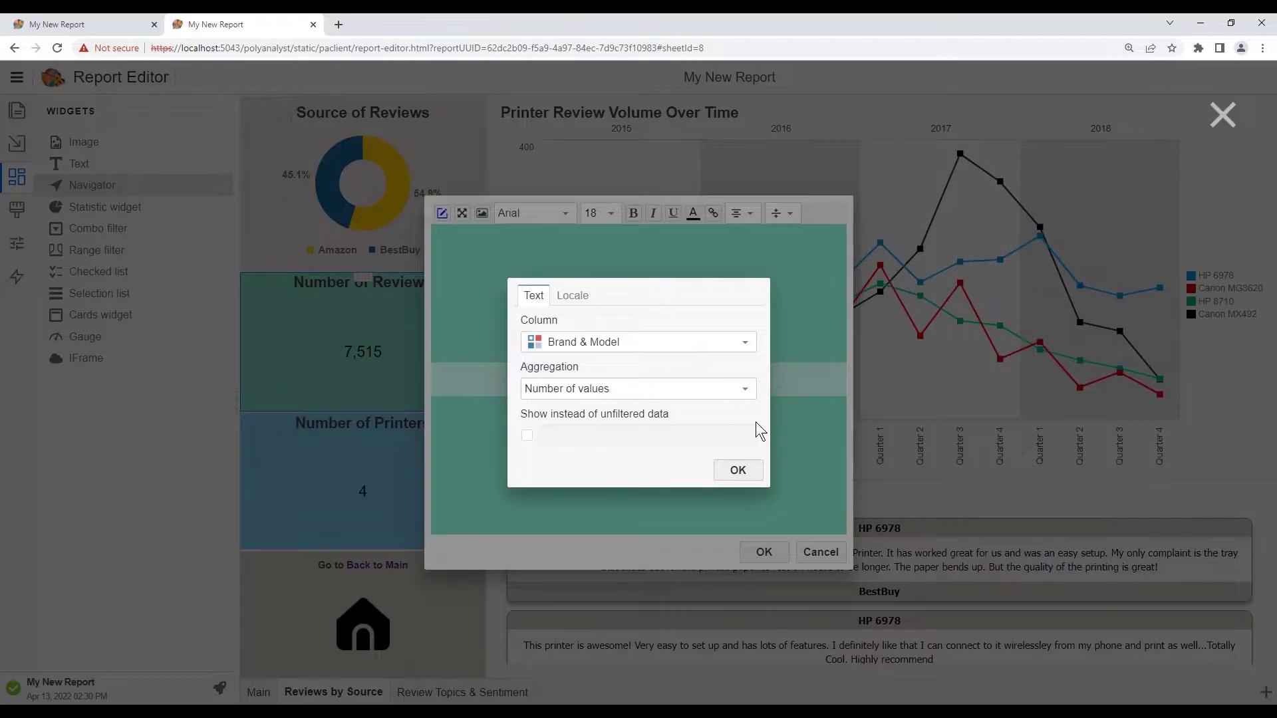
click(738, 471)
click(734, 378)
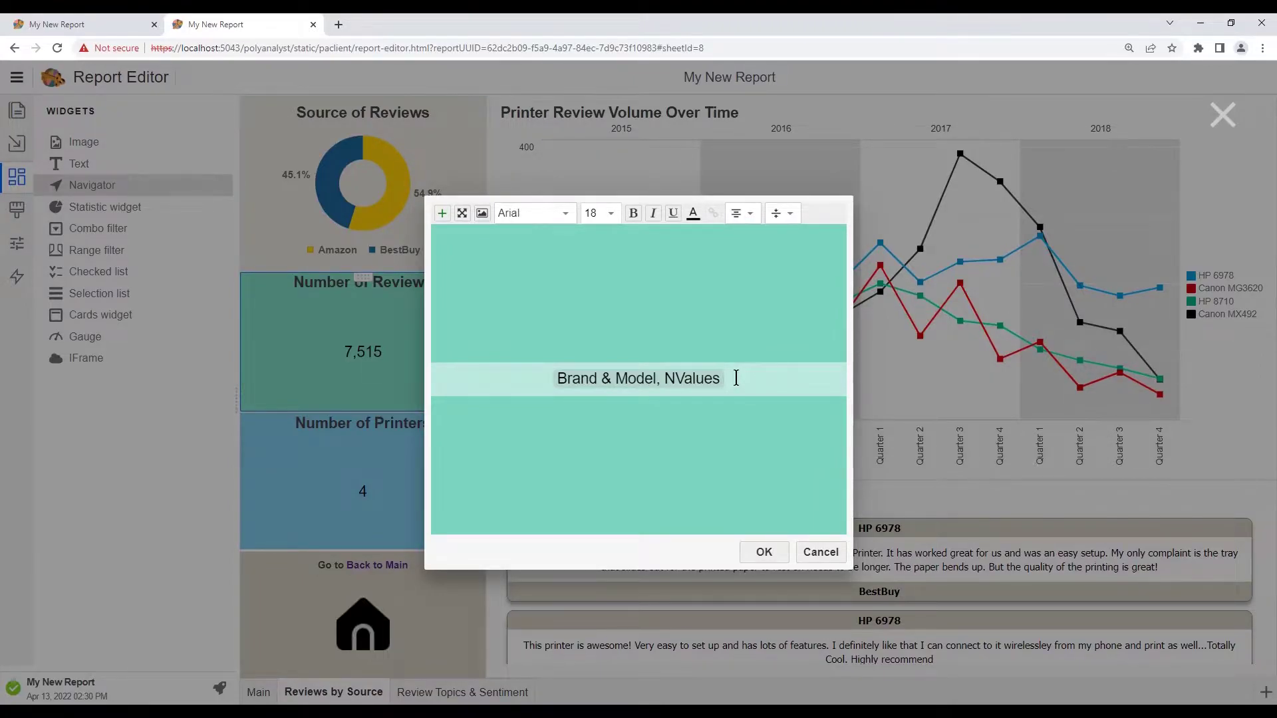
key(Return)
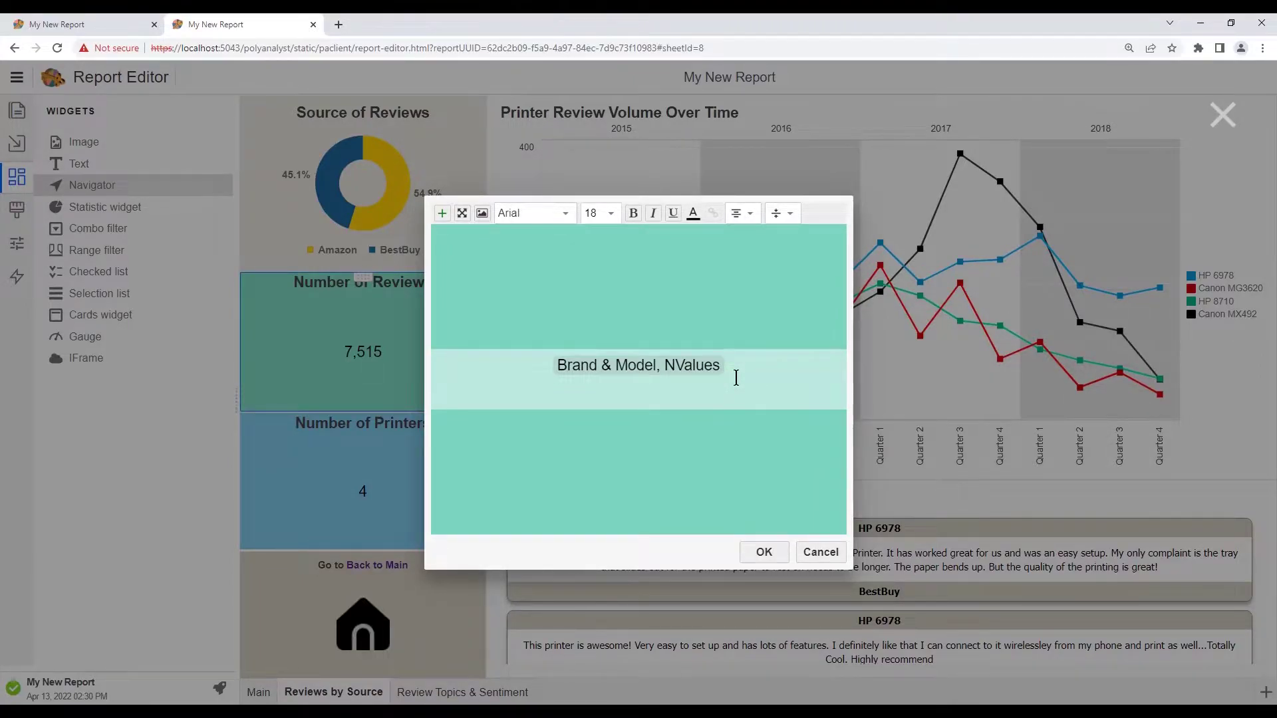
click(441, 215)
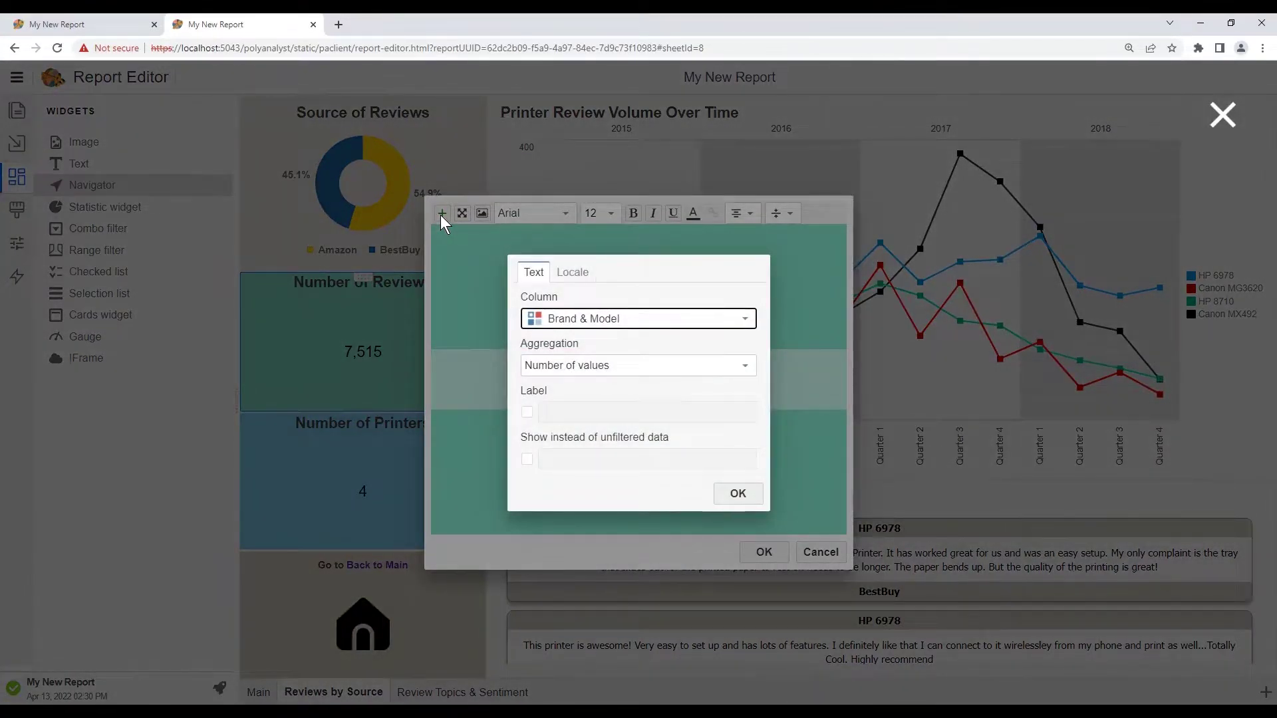
key(Return)
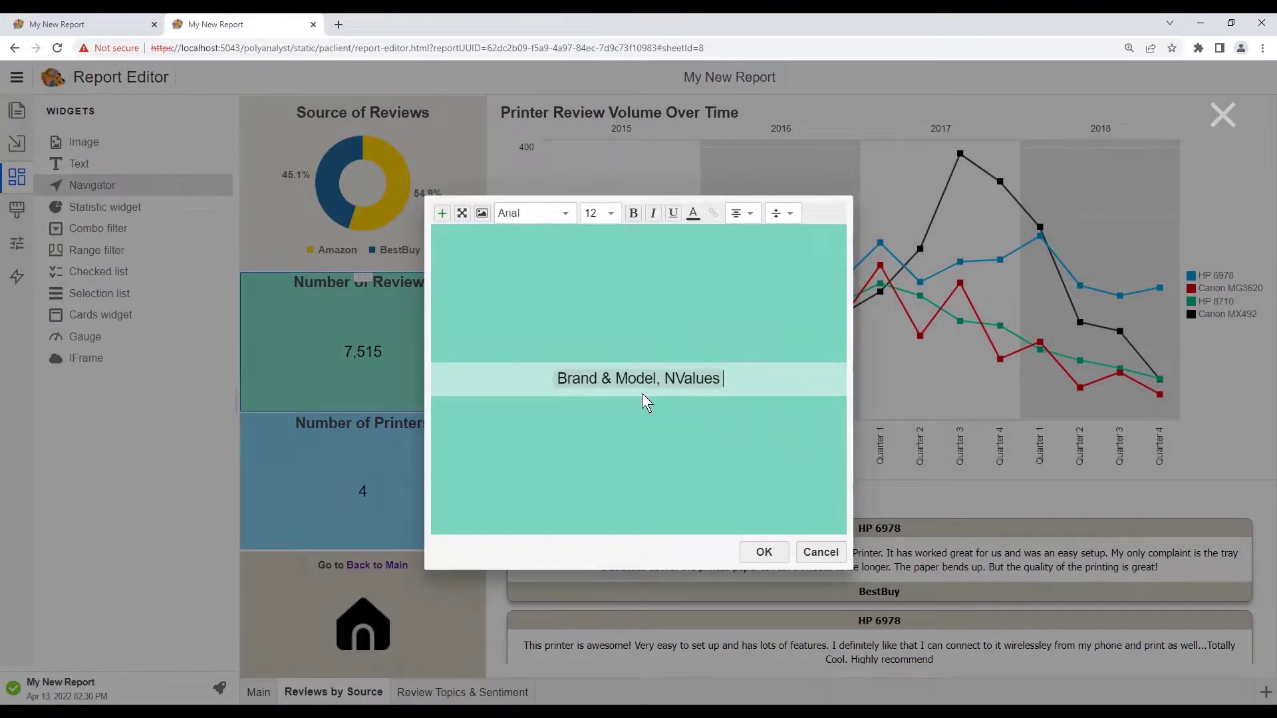
click(818, 551)
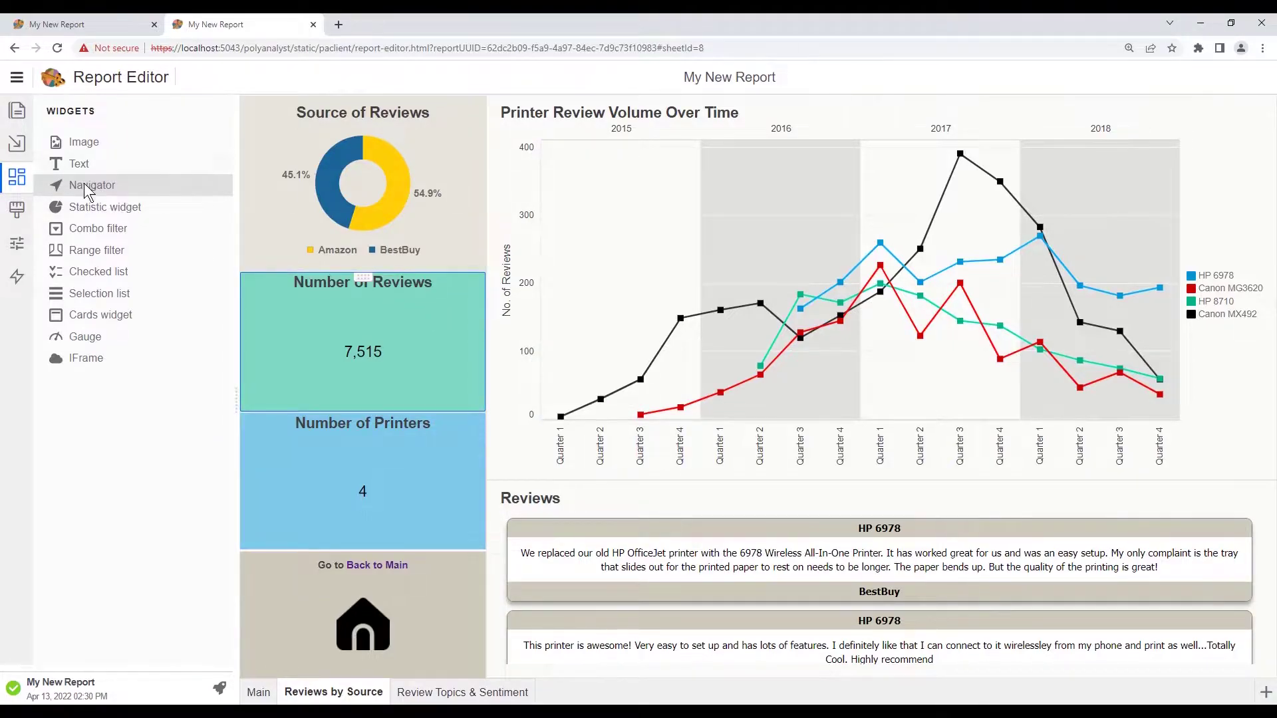
Step: Place a new Statistic widget below Number of Reviews, using the Reviews datasource
drag(87, 190, 345, 401)
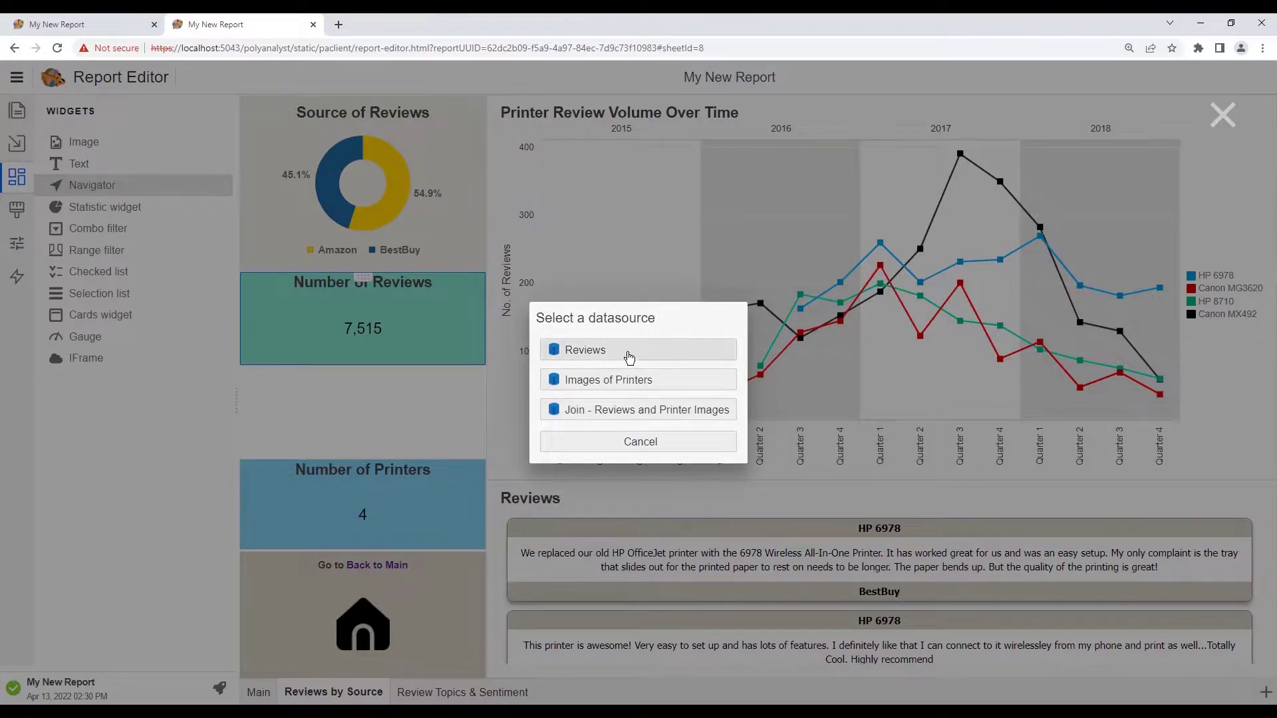
click(628, 360)
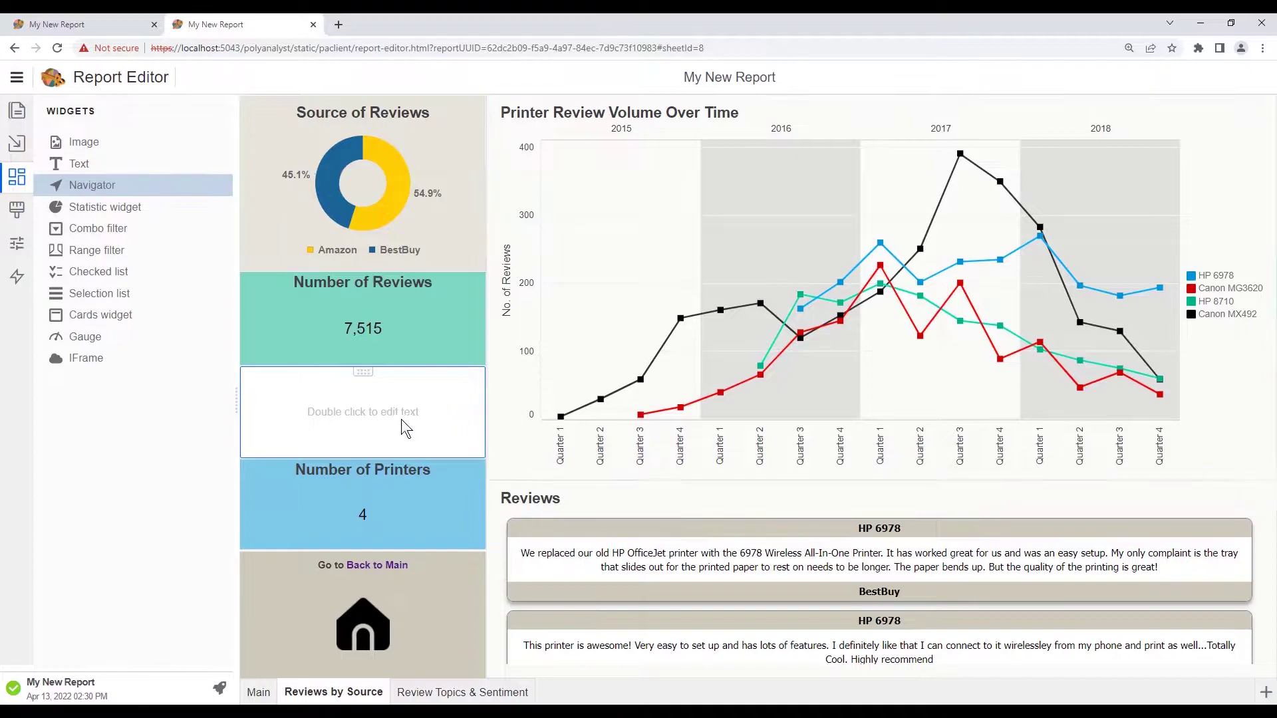
Step: Add a statistic to the new widget with column Brand & Model and aggregation Record value
double_click(353, 411)
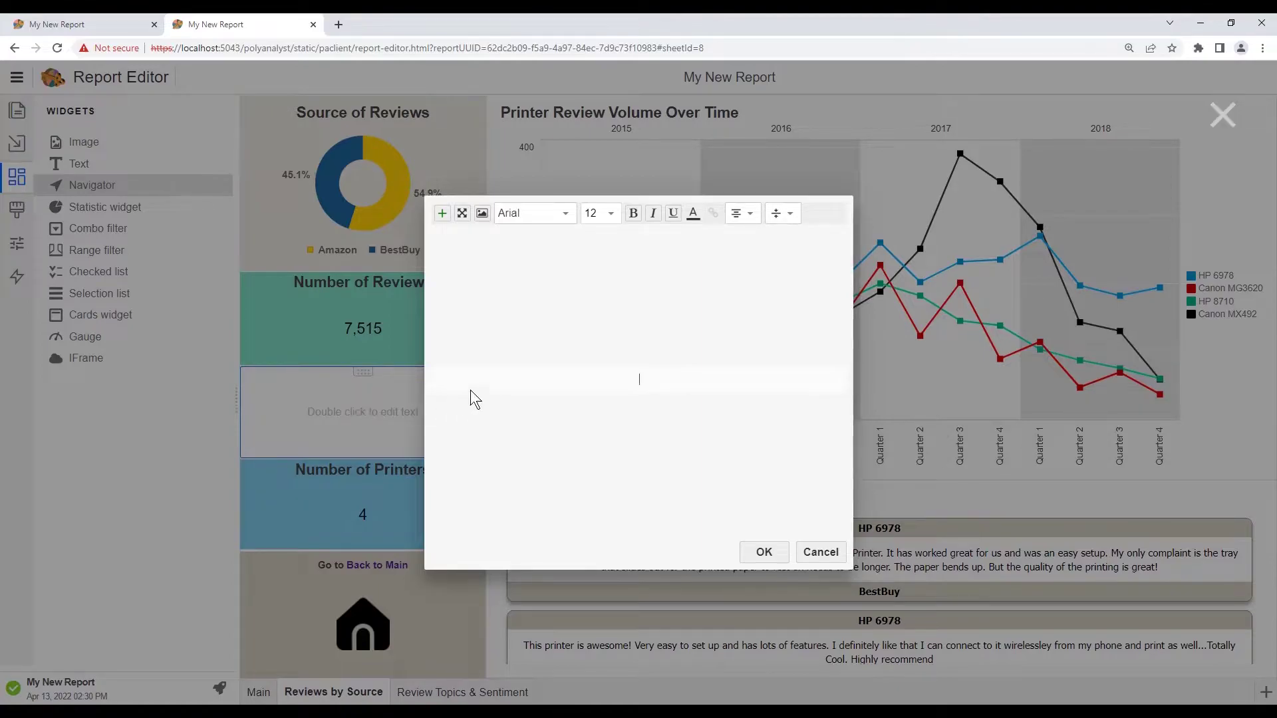
click(441, 214)
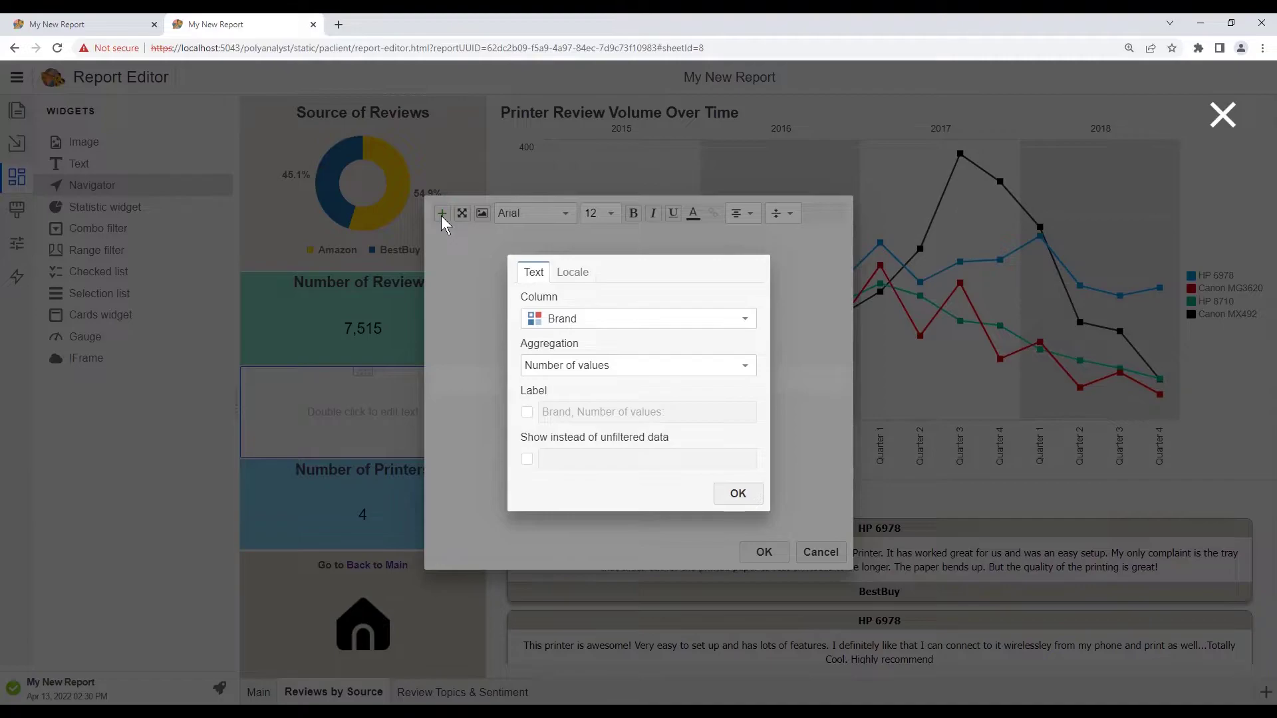
click(708, 326)
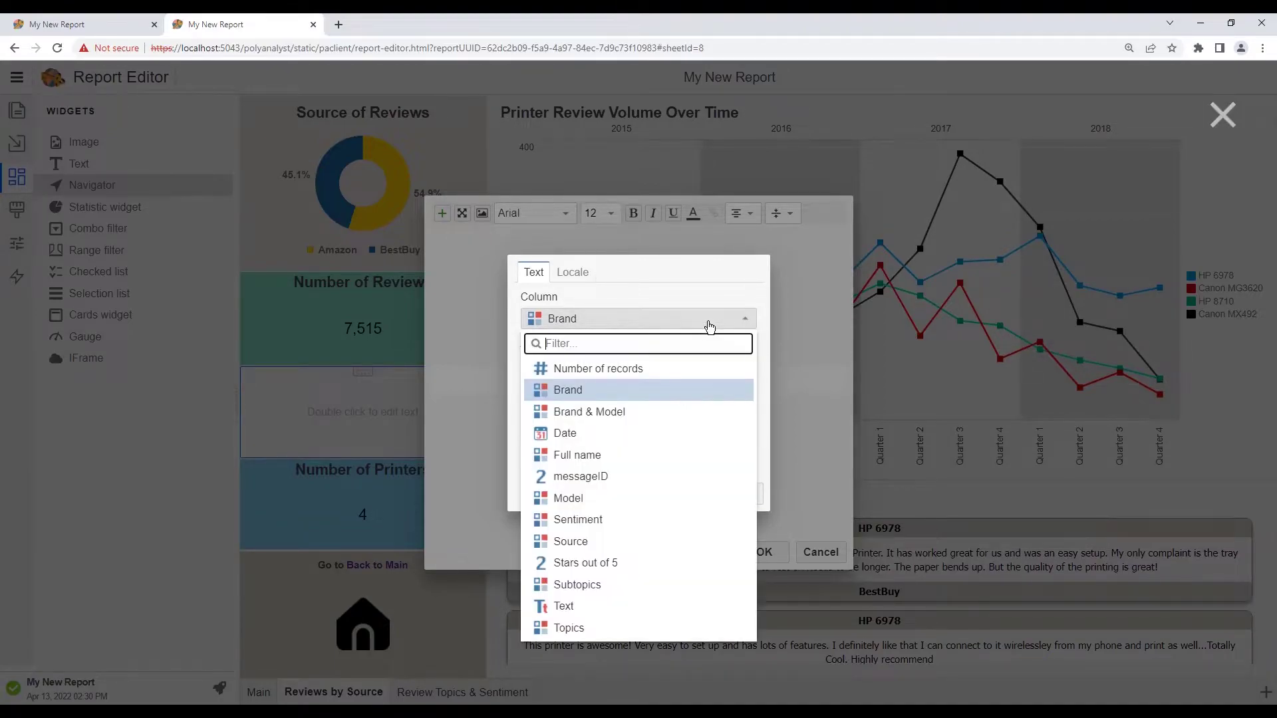
click(603, 413)
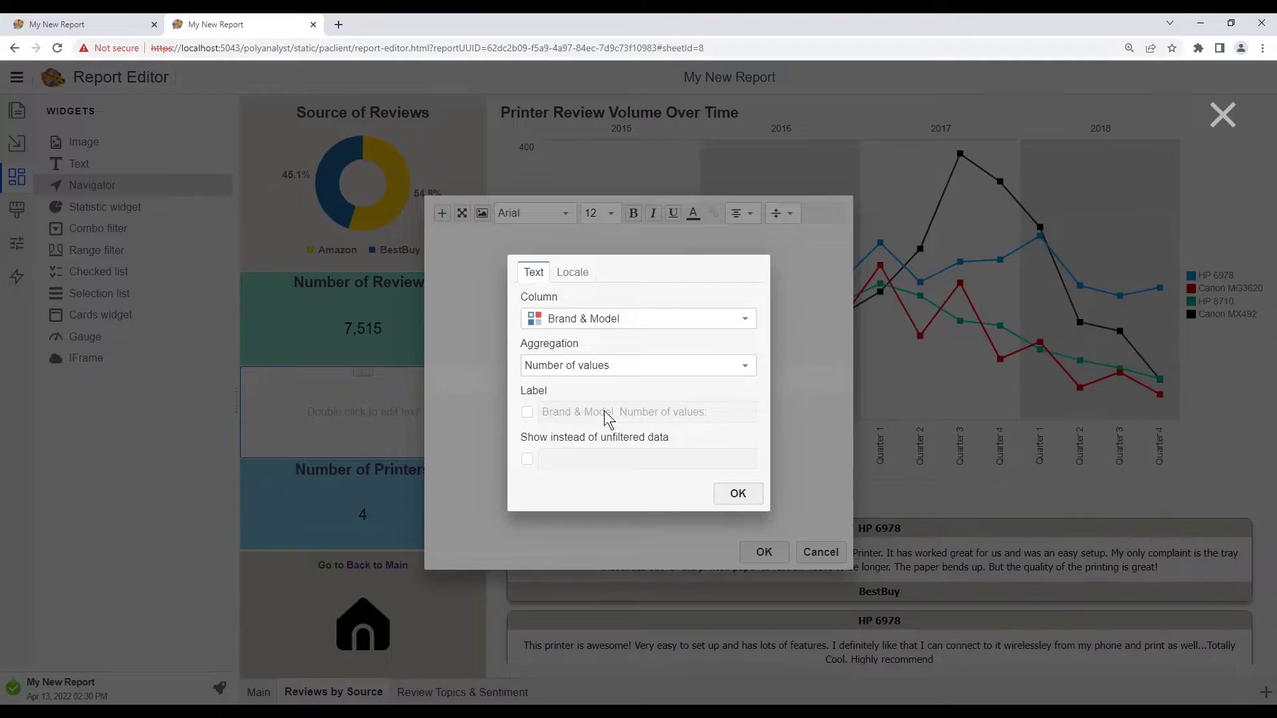
click(745, 367)
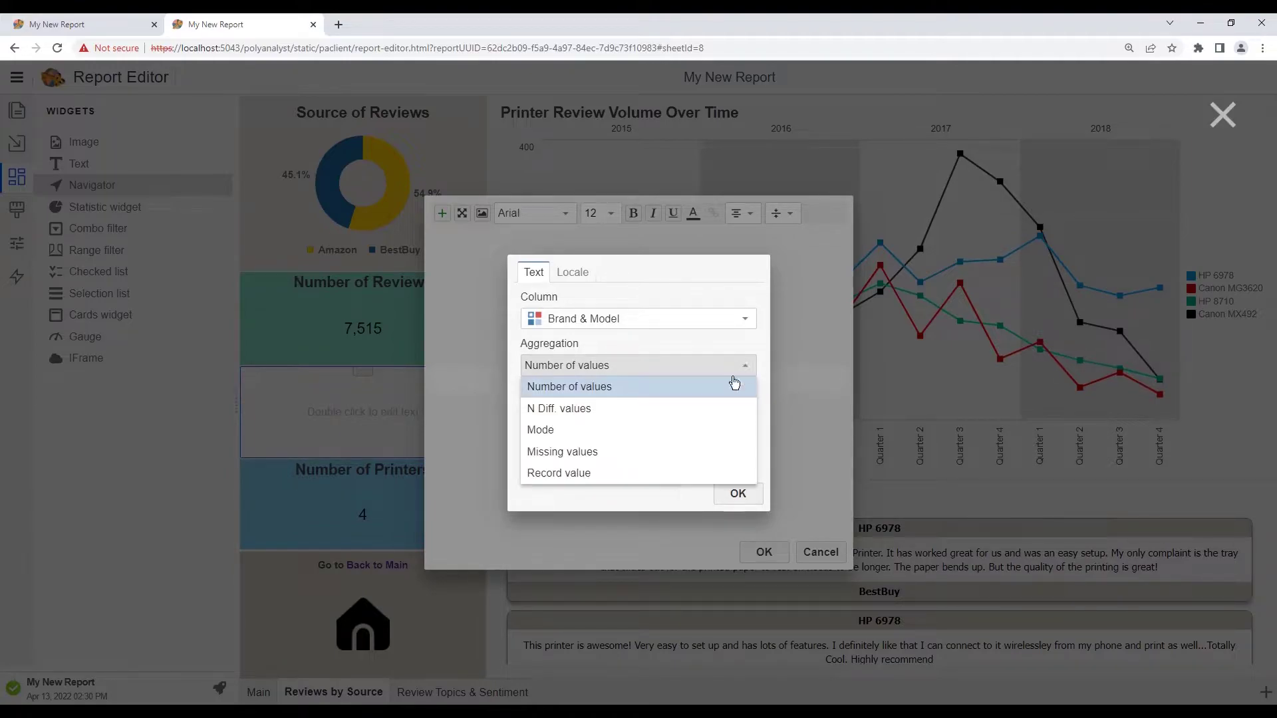
click(579, 473)
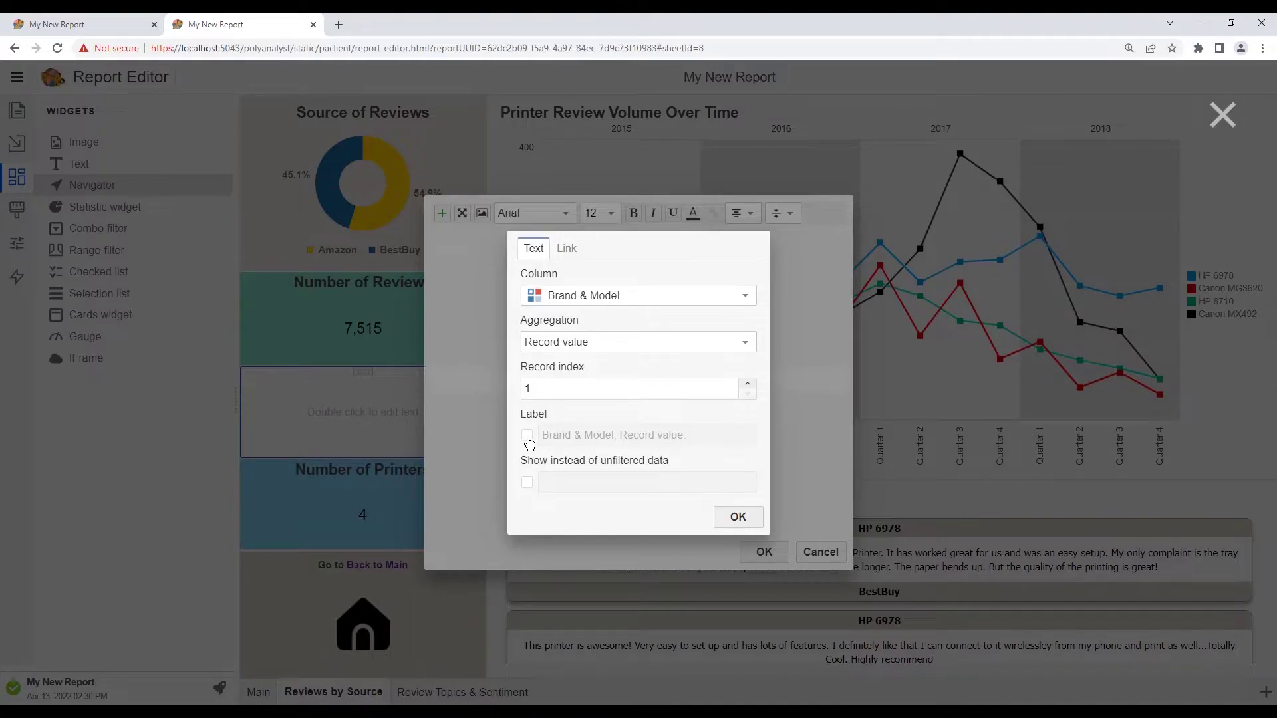
Step: Insert the statistic into the widget text with the custom label 'Brand & Model:'
click(528, 441)
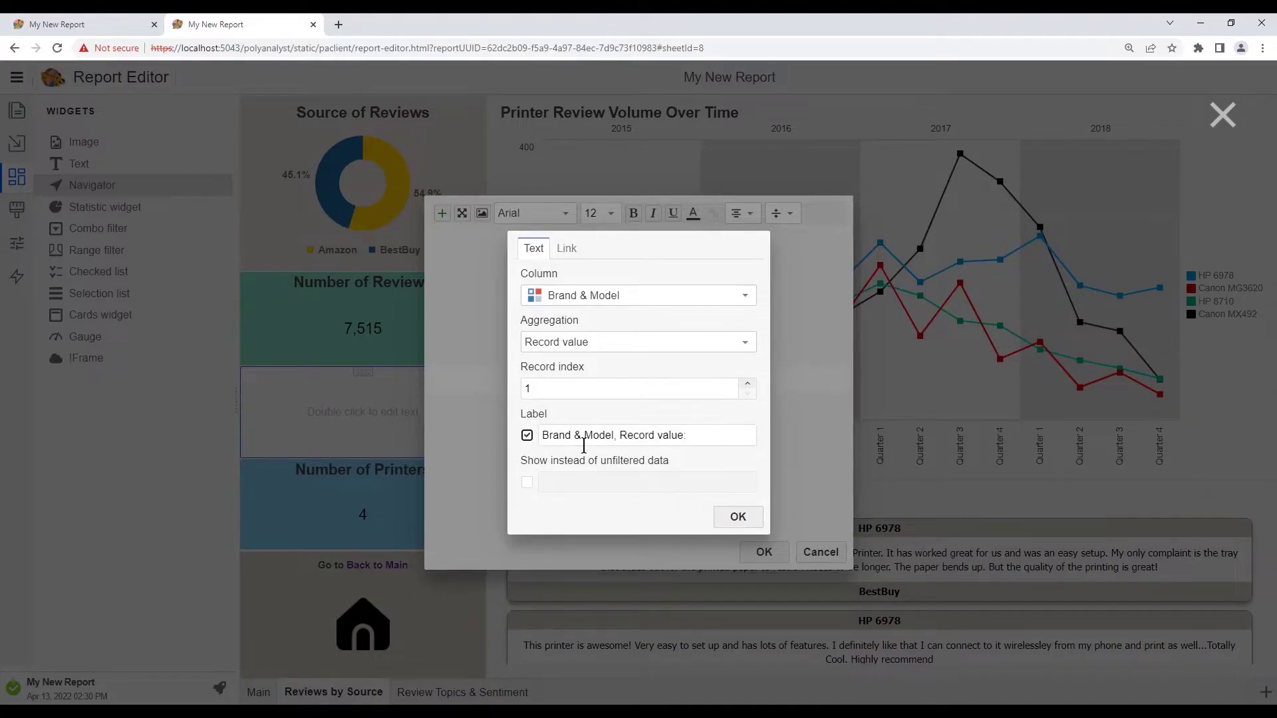
click(681, 436)
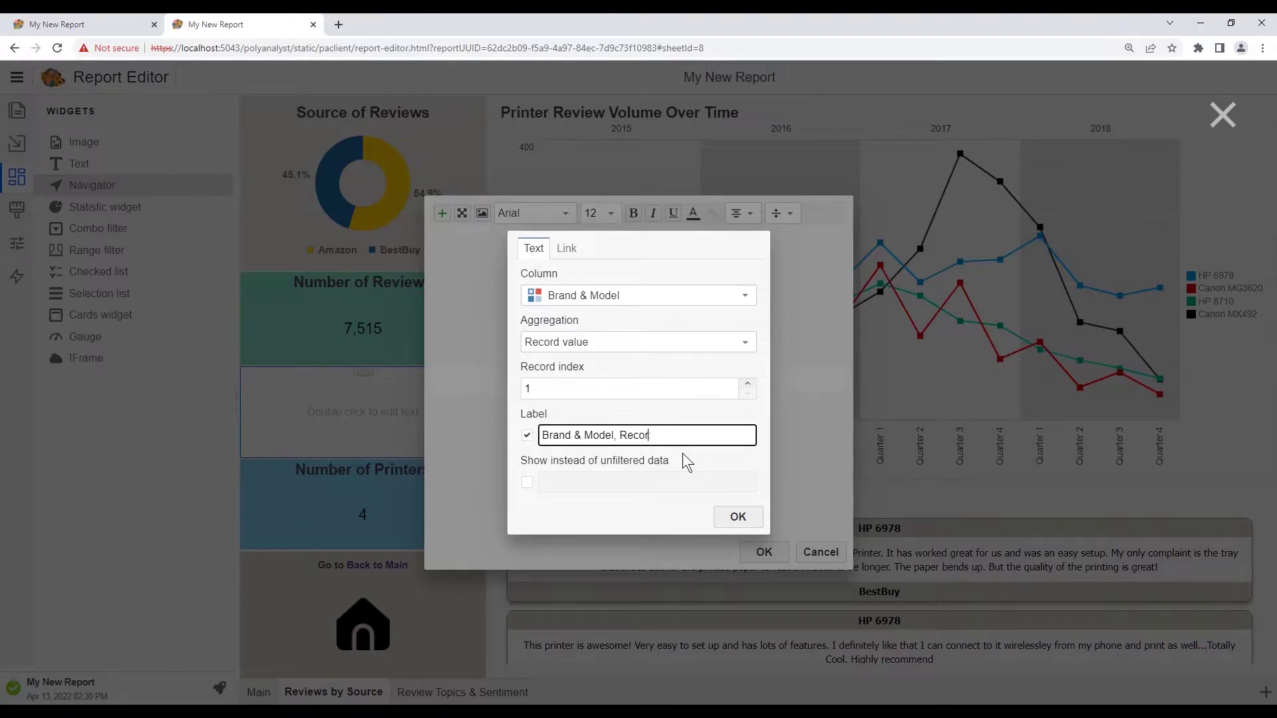
key(BackSpace)
key(BackSpace)
key(BackSpace)
key(BackSpace)
key(BackSpace)
key(BackSpace)
click(693, 454)
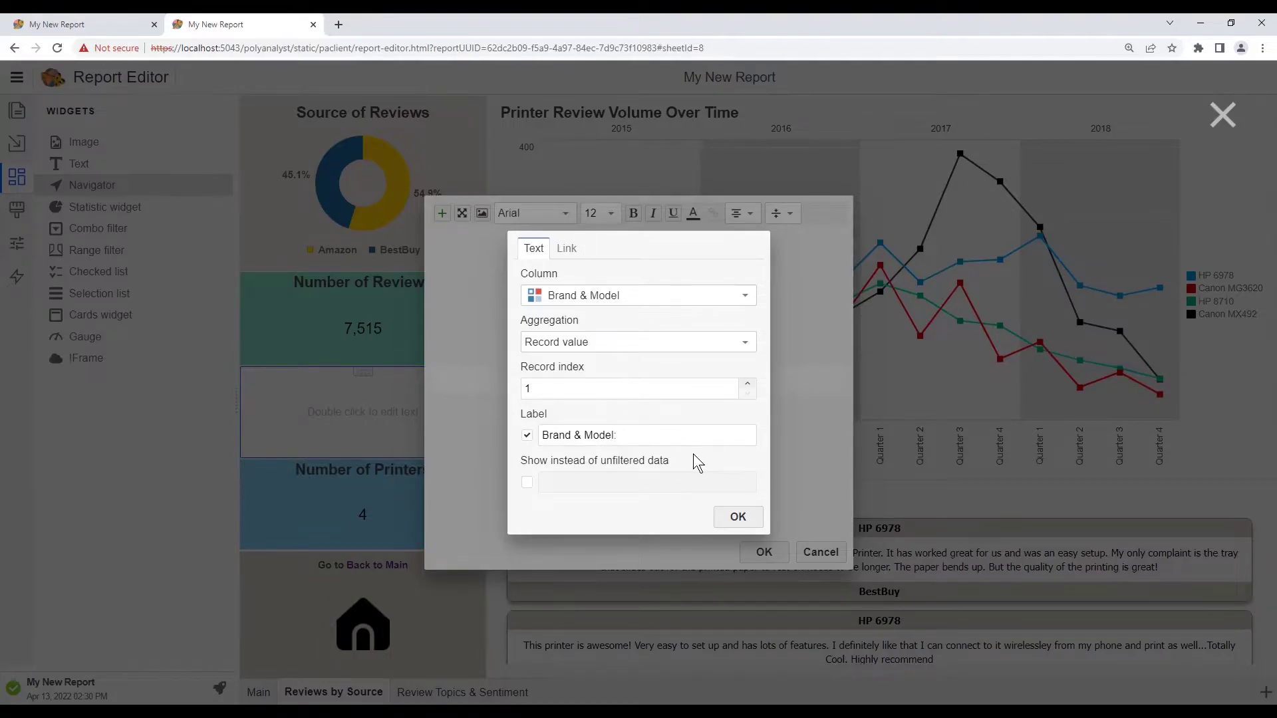
click(735, 517)
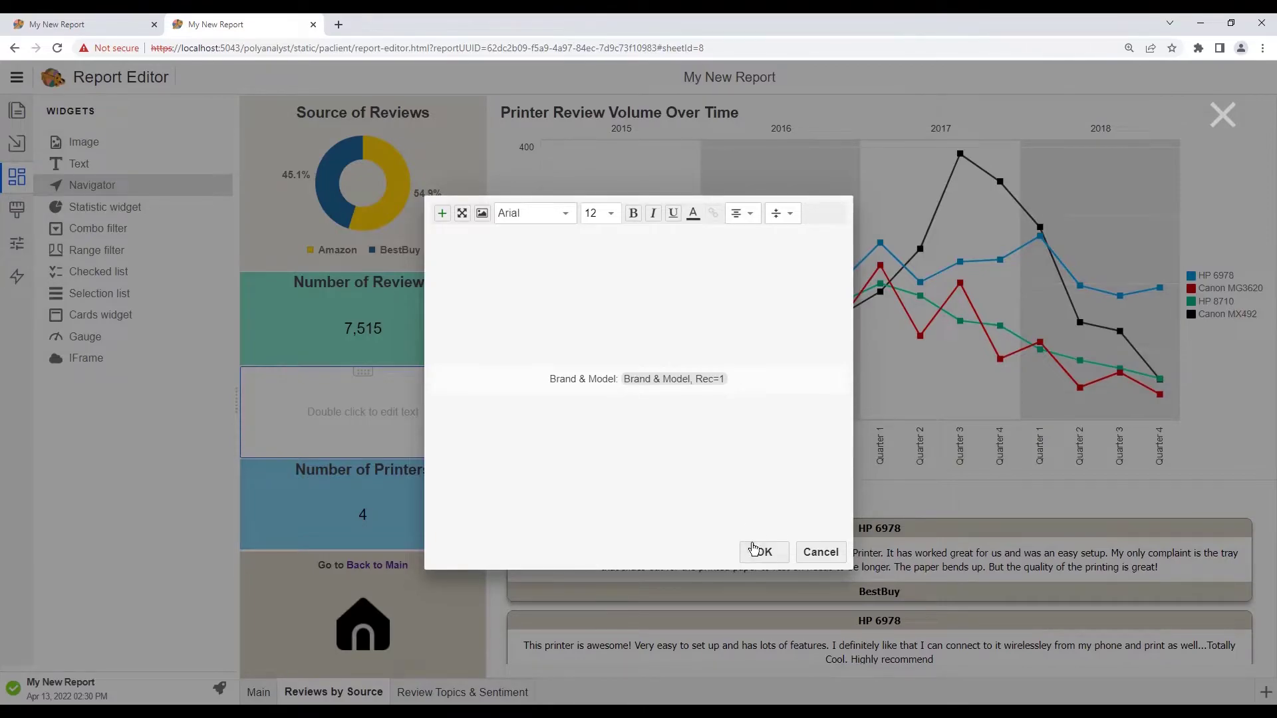
Step: Save the widget so it shows 'Brand & Model: HP 6978', then reopen its text editor
click(760, 552)
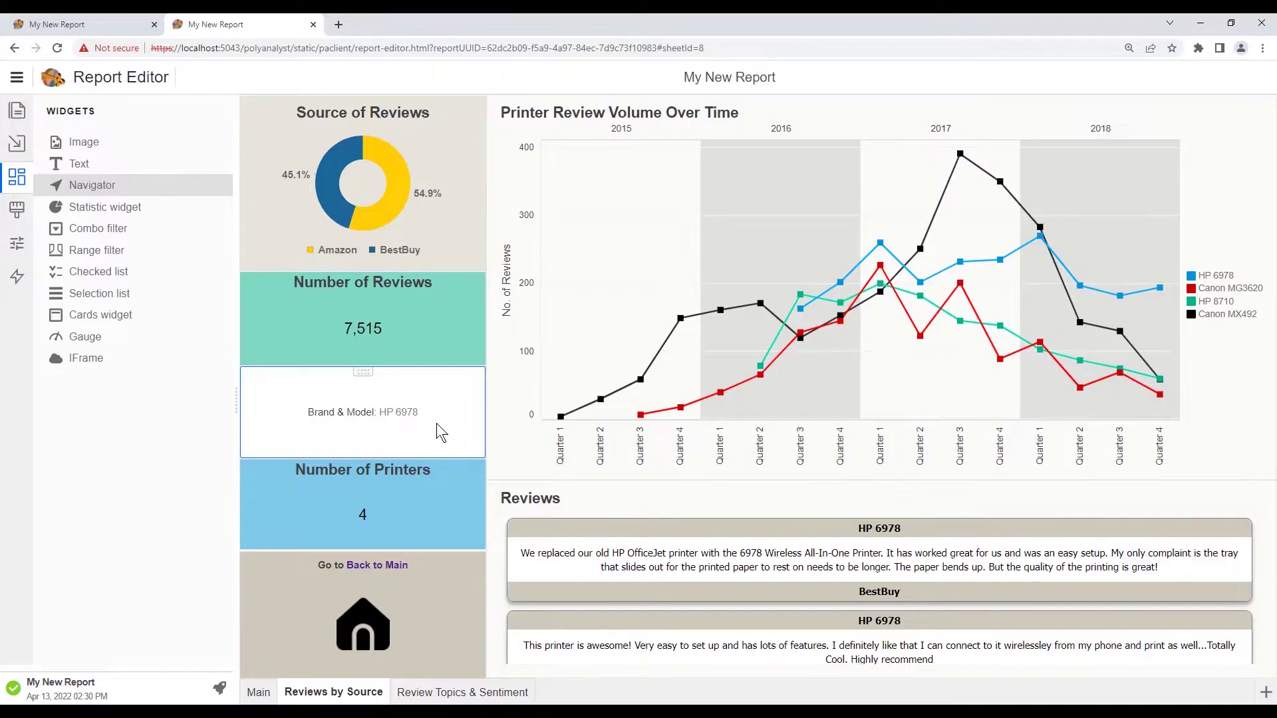
double_click(436, 424)
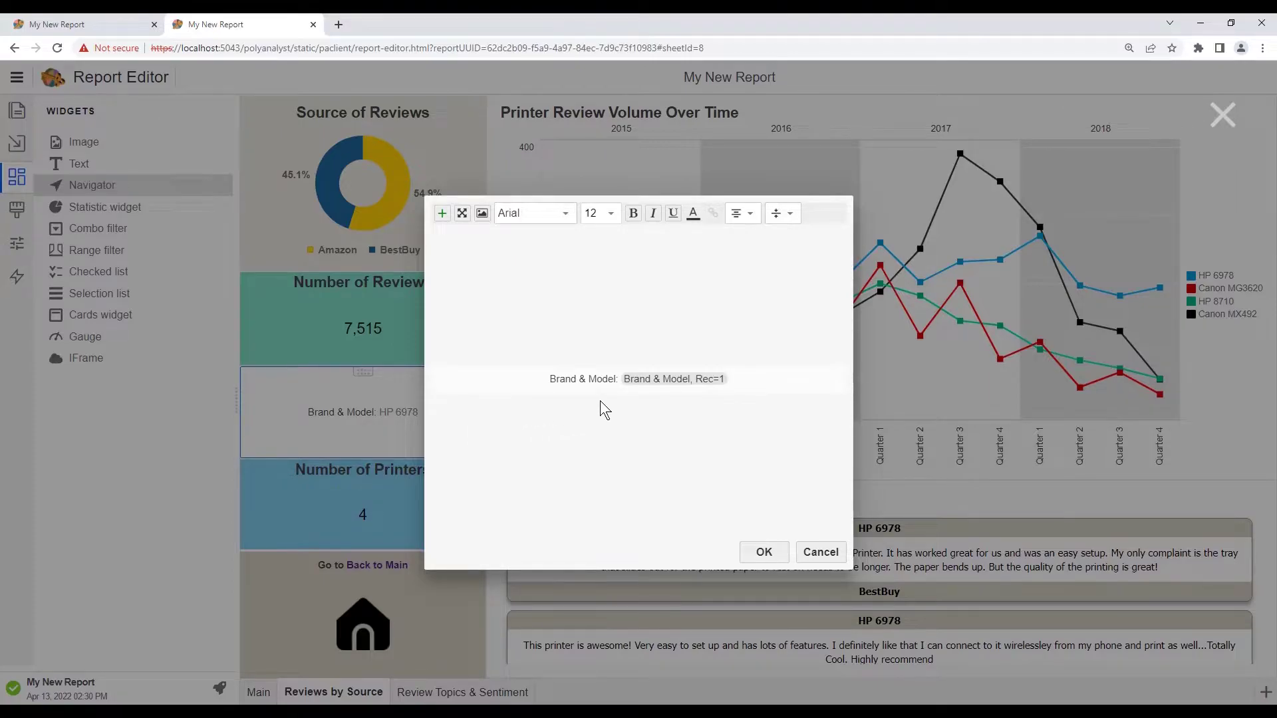
Step: Enable 'Show instead of unfiltered data' for the Brand & Model statistic and save the widget
drag(726, 379, 618, 379)
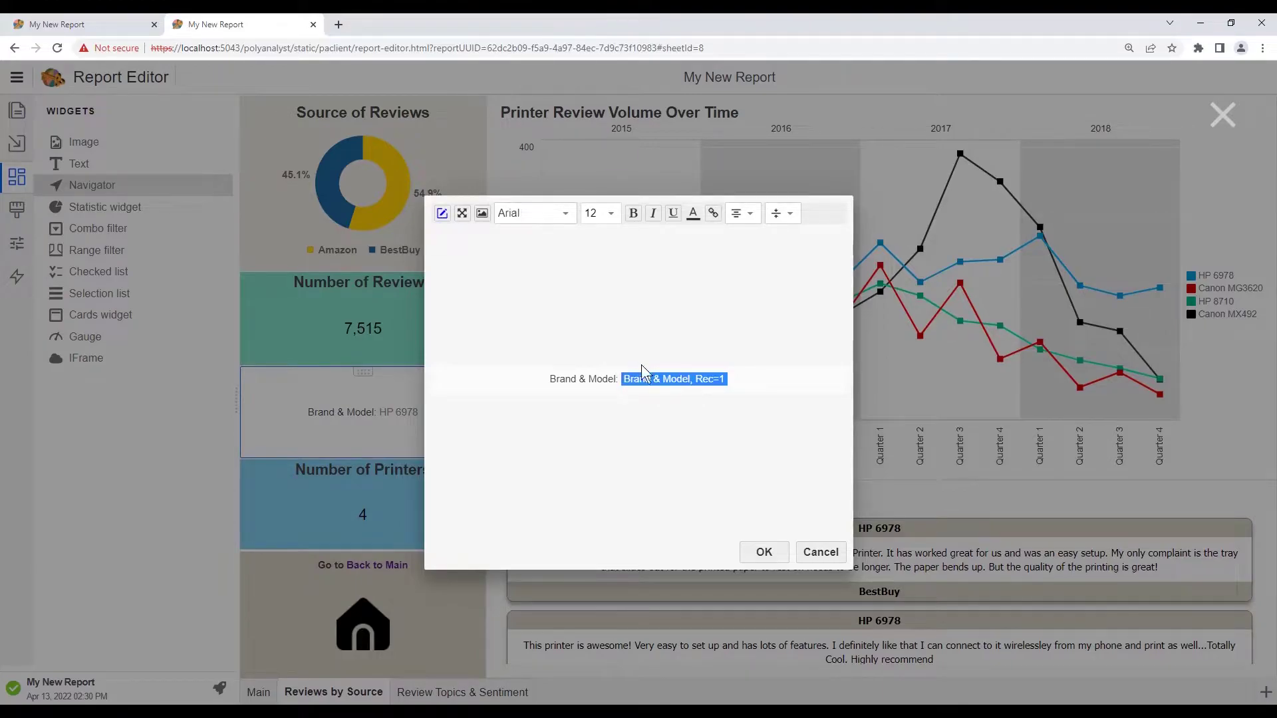
click(441, 214)
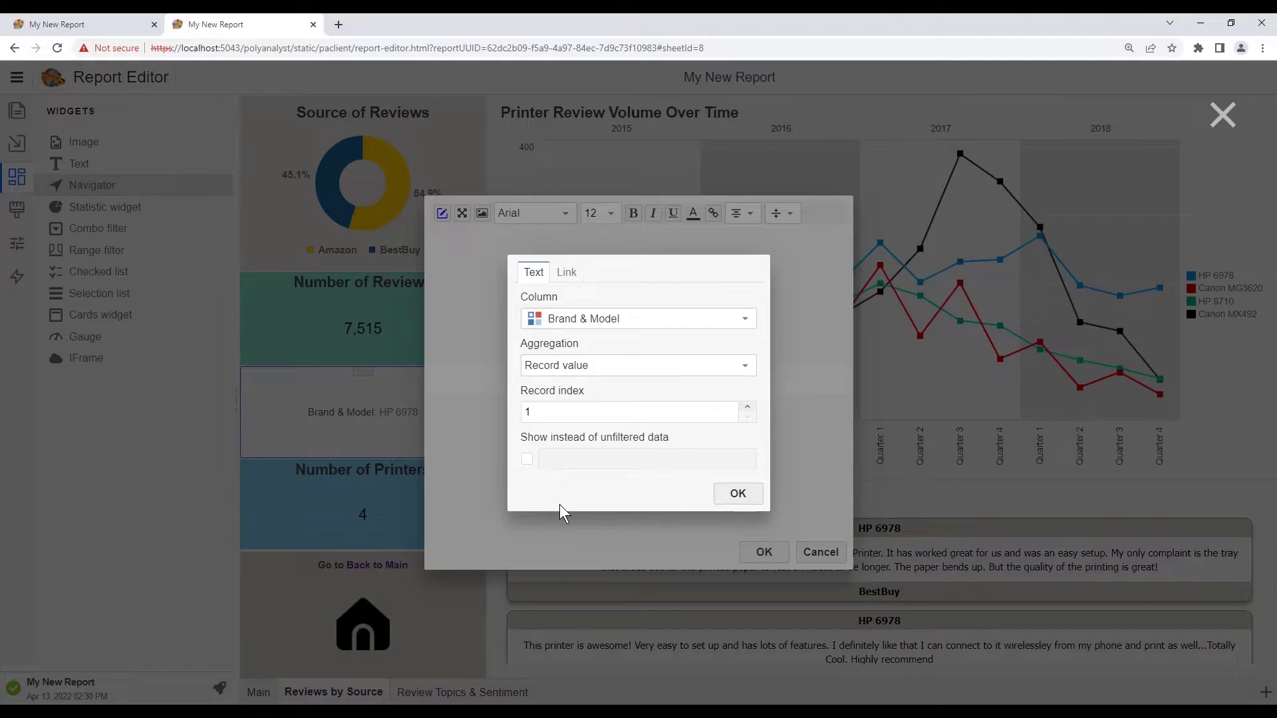
click(526, 459)
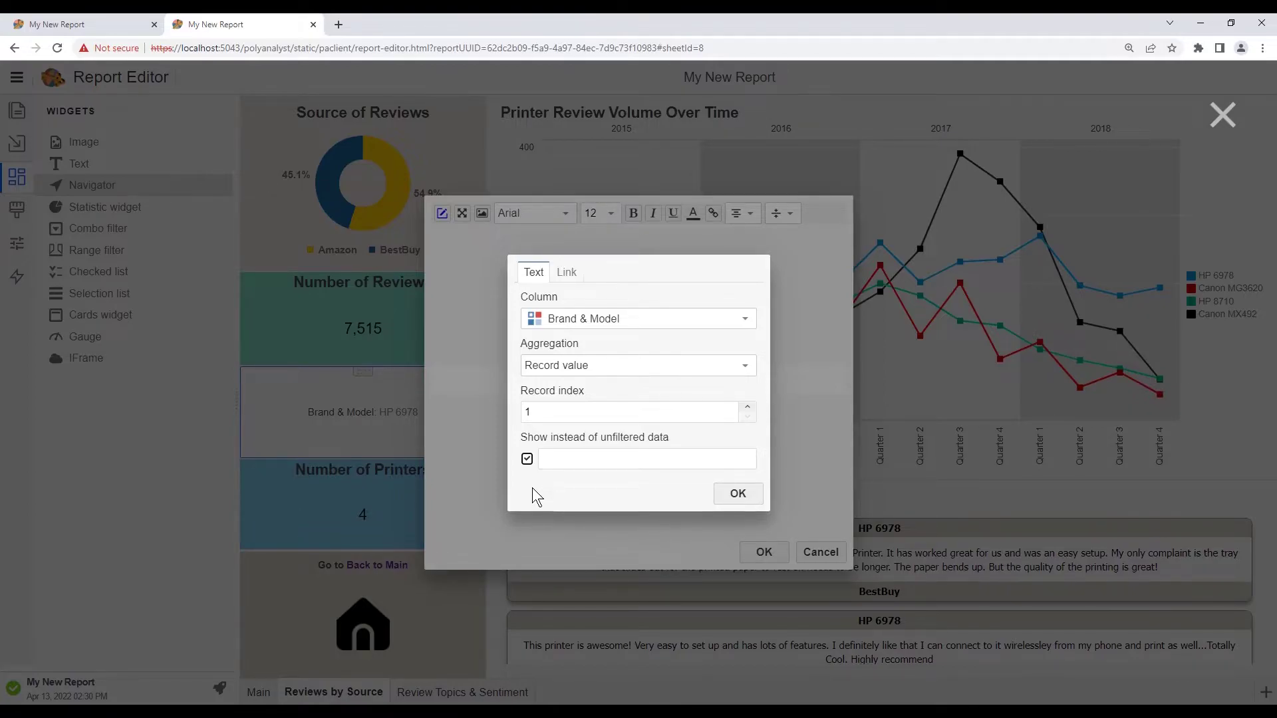
click(737, 493)
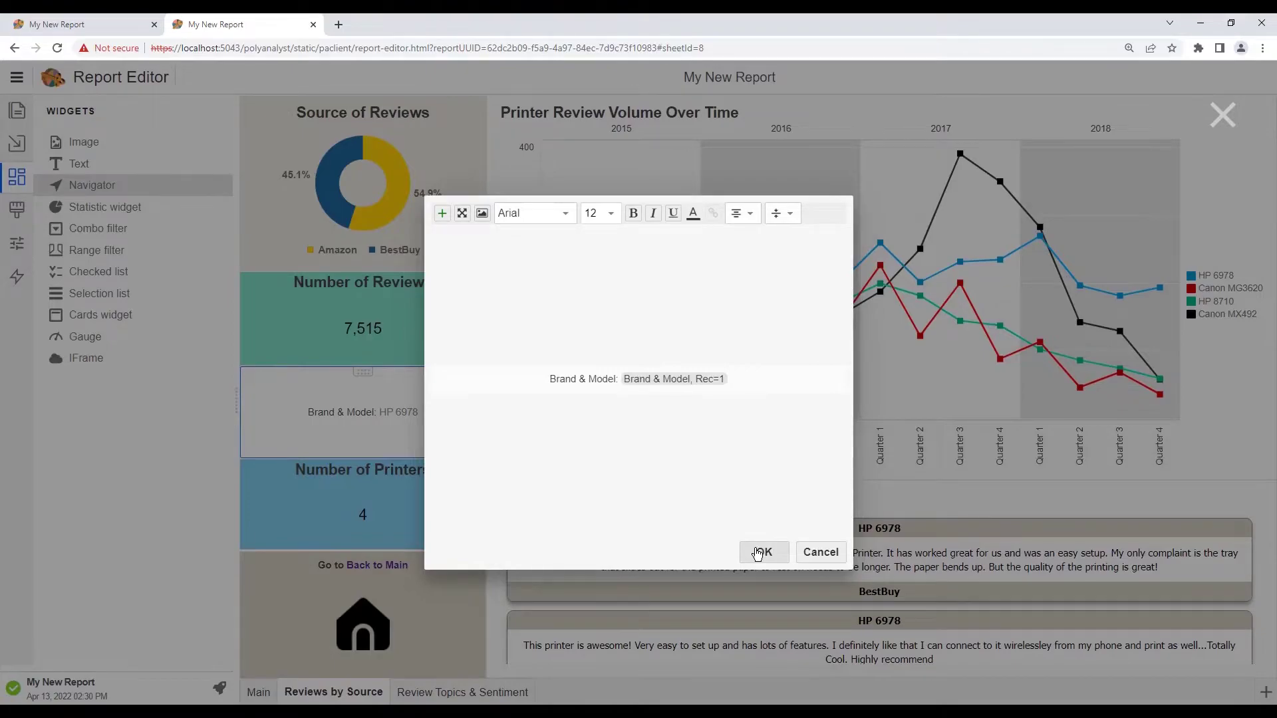
click(756, 554)
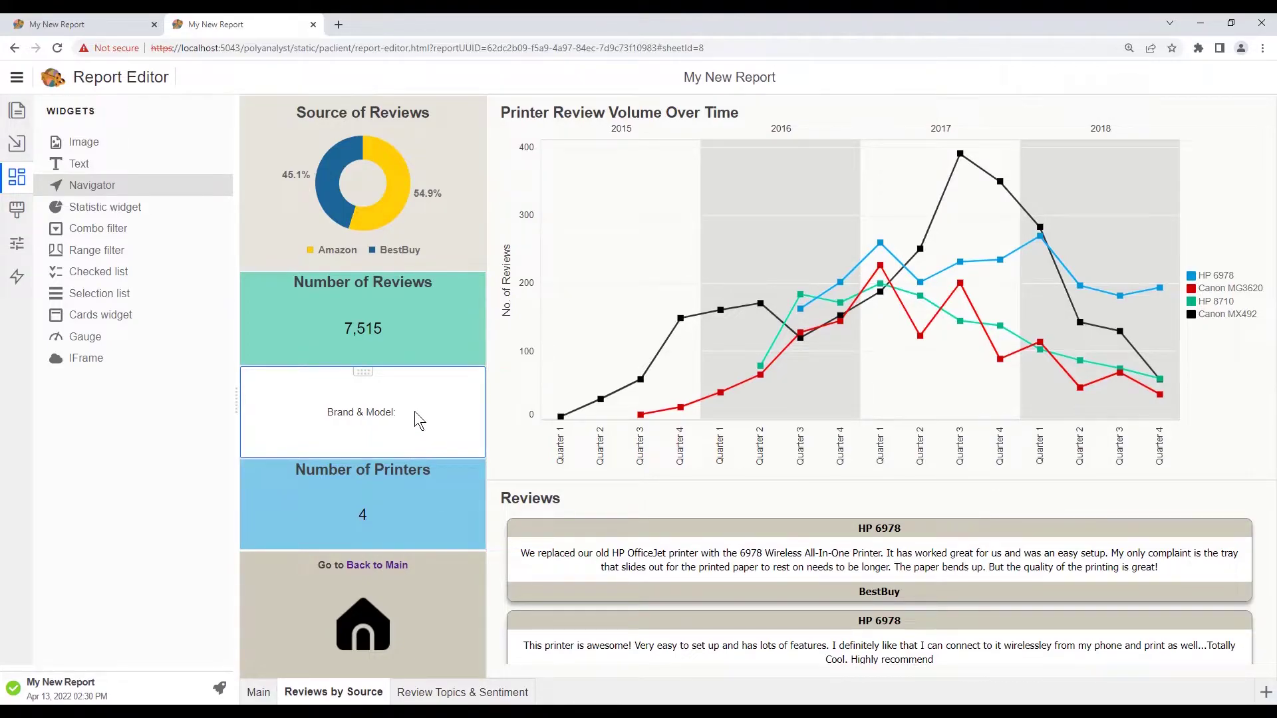
Step: Set the Brand & Model statistic's unfiltered-data substitute text to '- -' and save
double_click(417, 412)
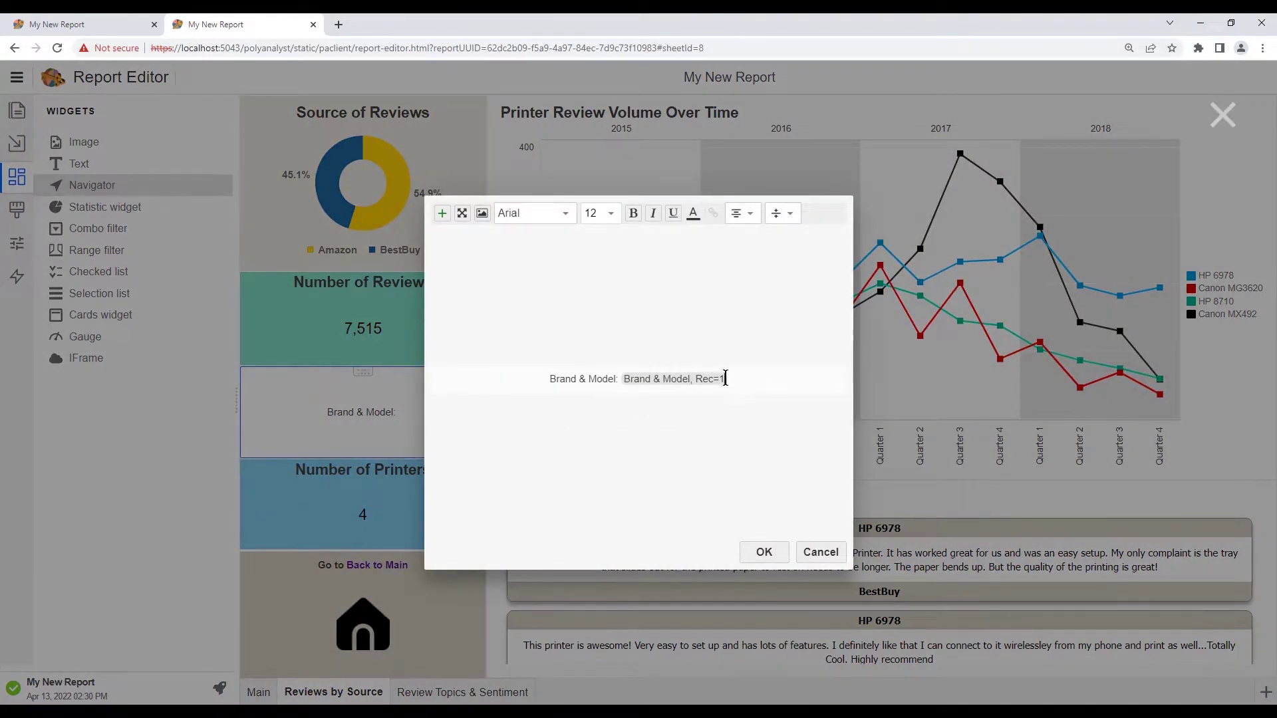
drag(725, 378, 621, 374)
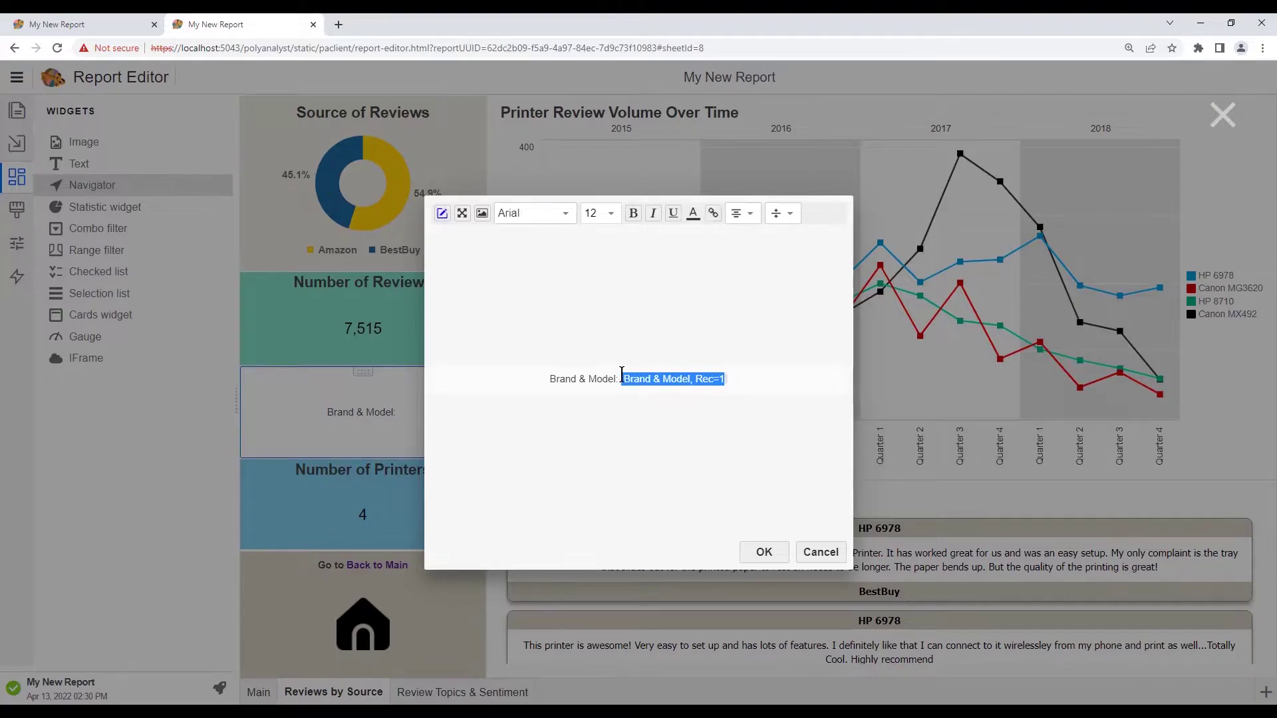
click(441, 213)
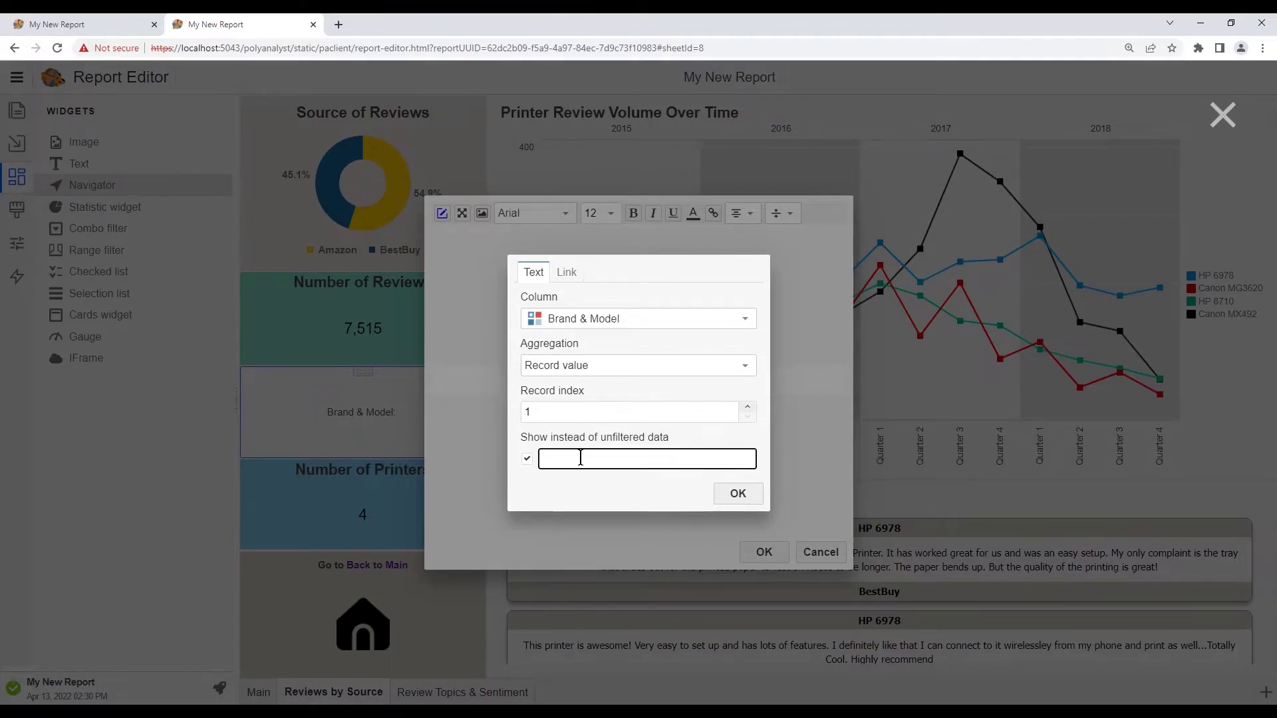
text(- -)
click(737, 494)
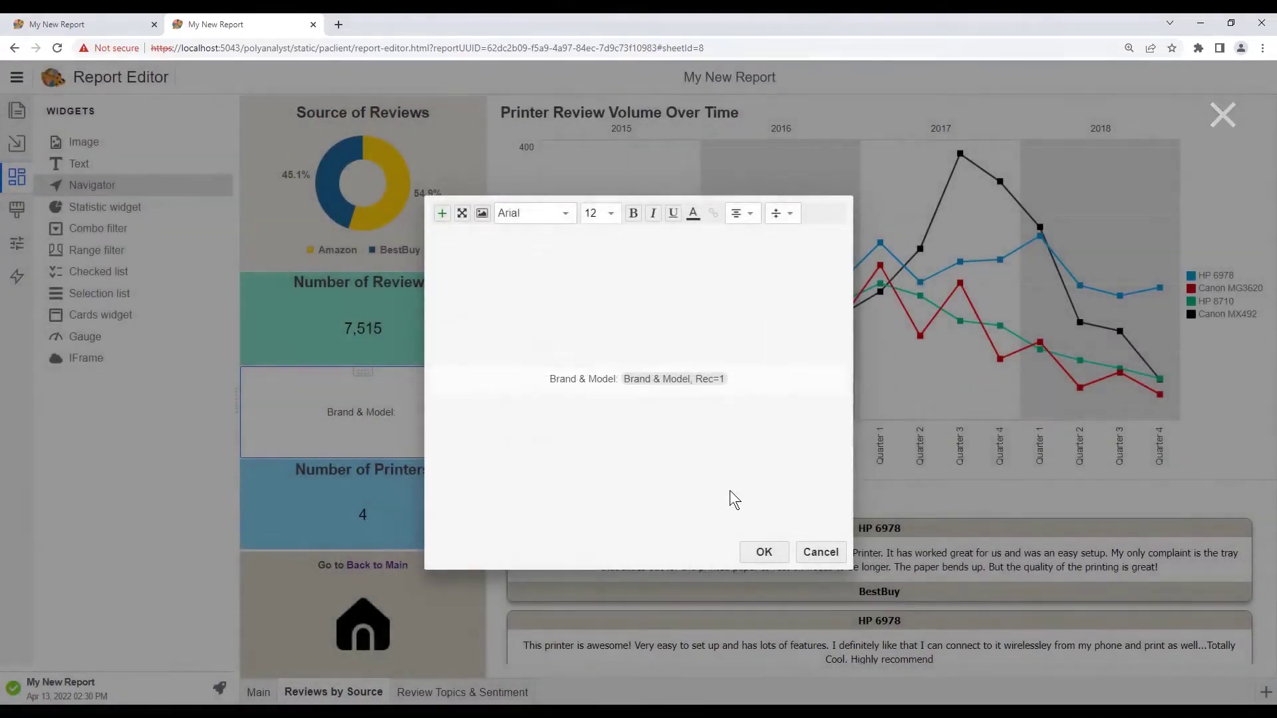
click(764, 553)
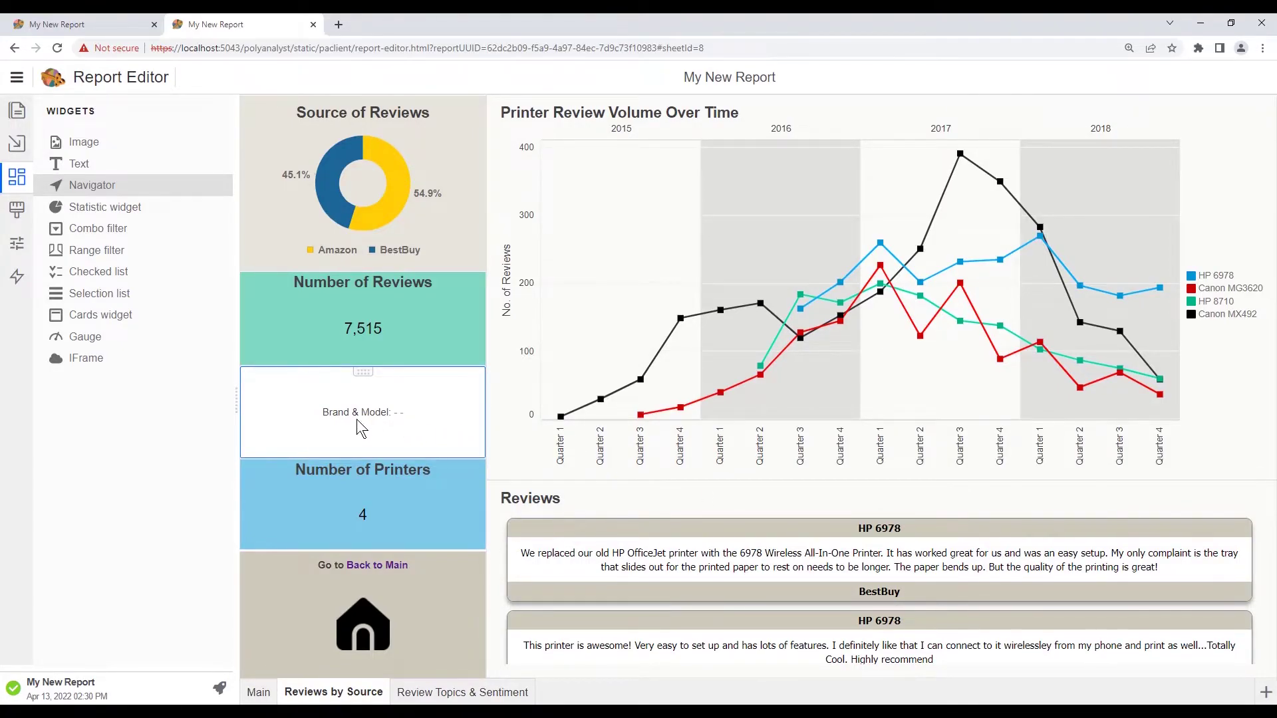
Step: Set the whole Brand & Model widget line to font size 14
double_click(383, 420)
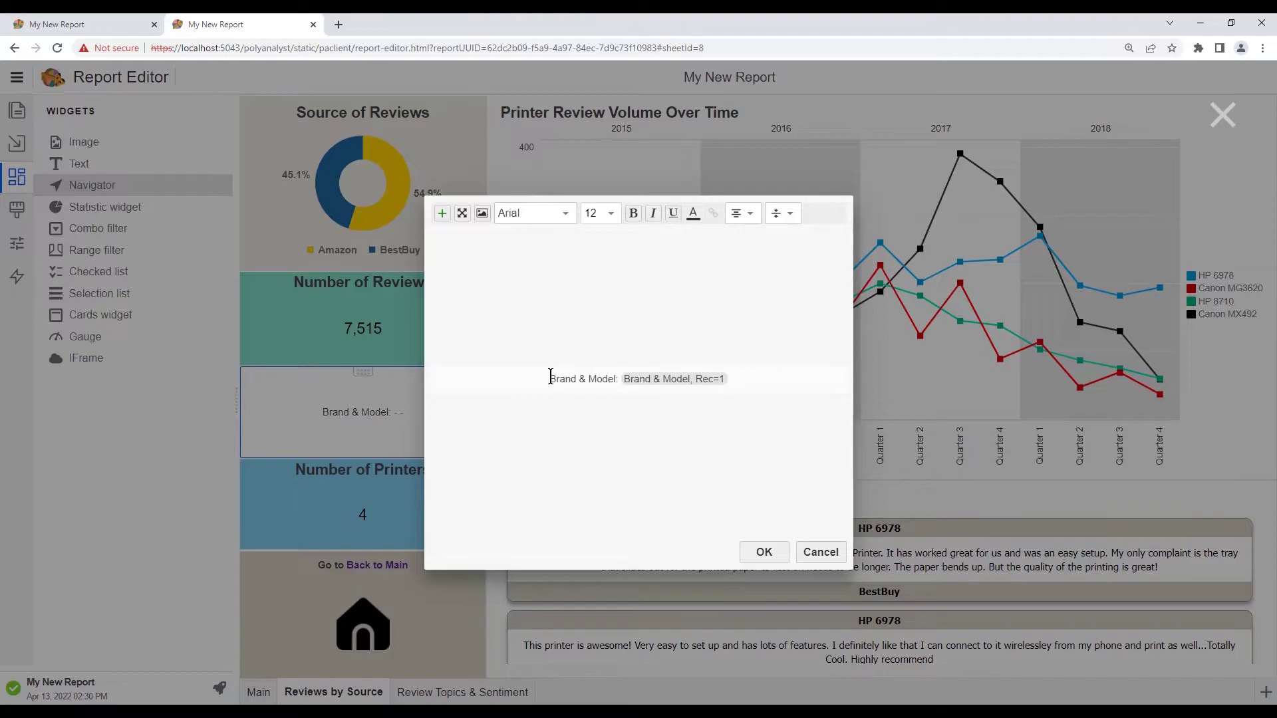
drag(550, 378, 696, 397)
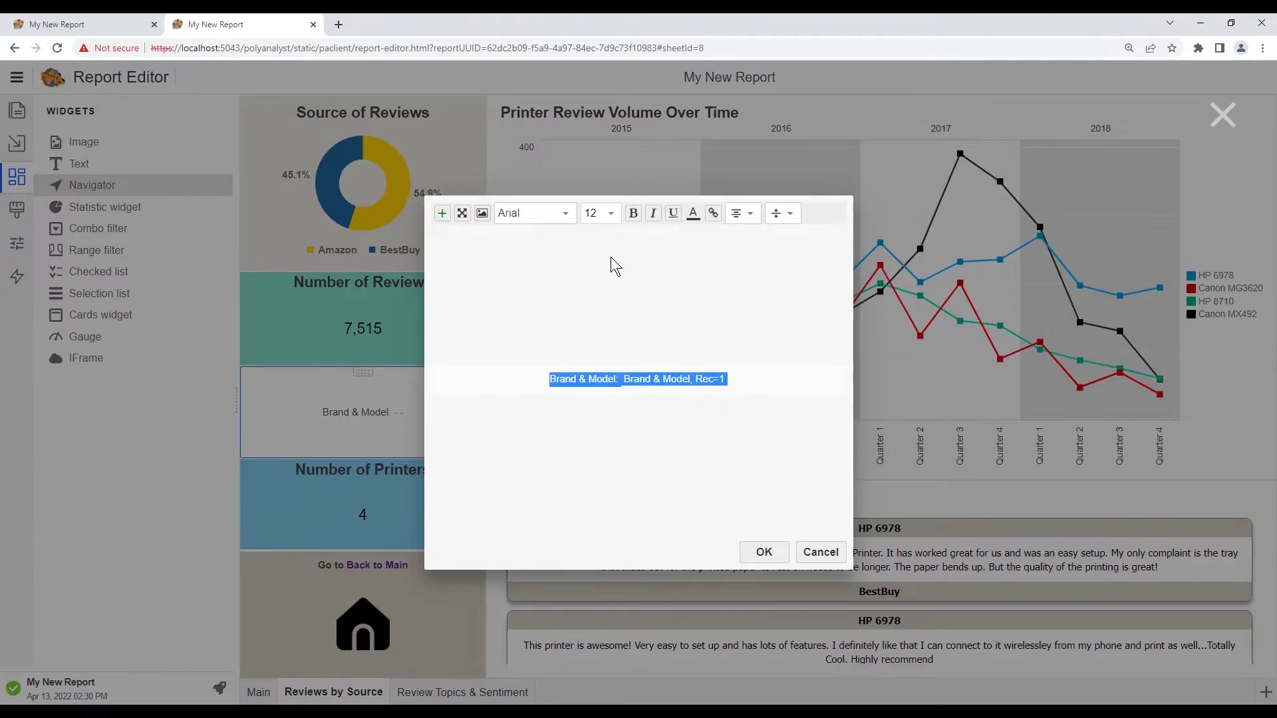
click(609, 214)
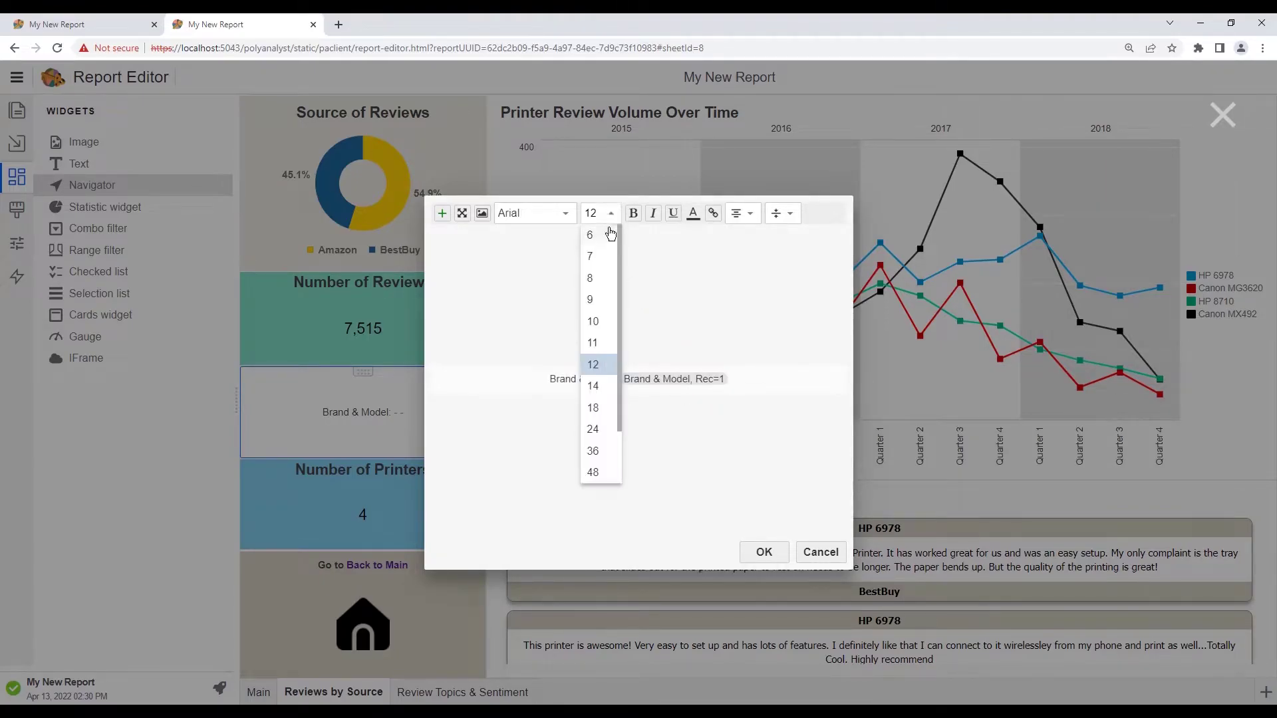
click(591, 384)
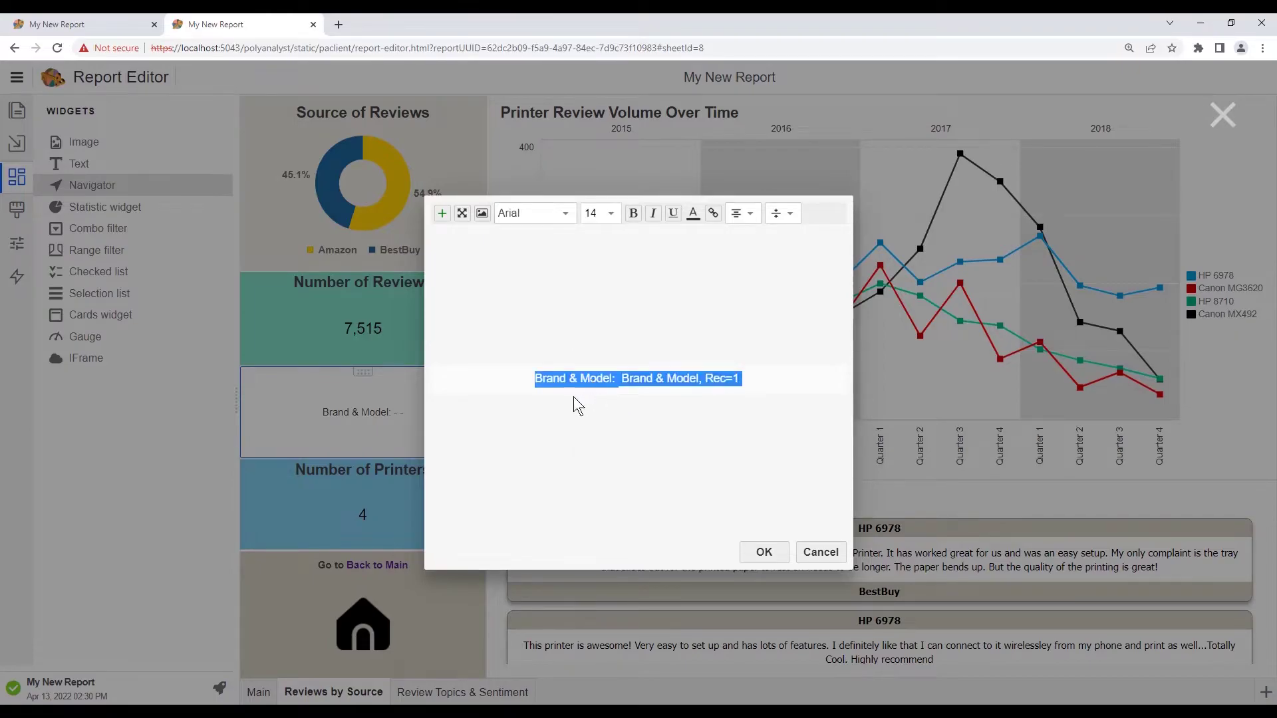
Step: Make the 'Brand & Model:' label bold and save the widget text
click(541, 378)
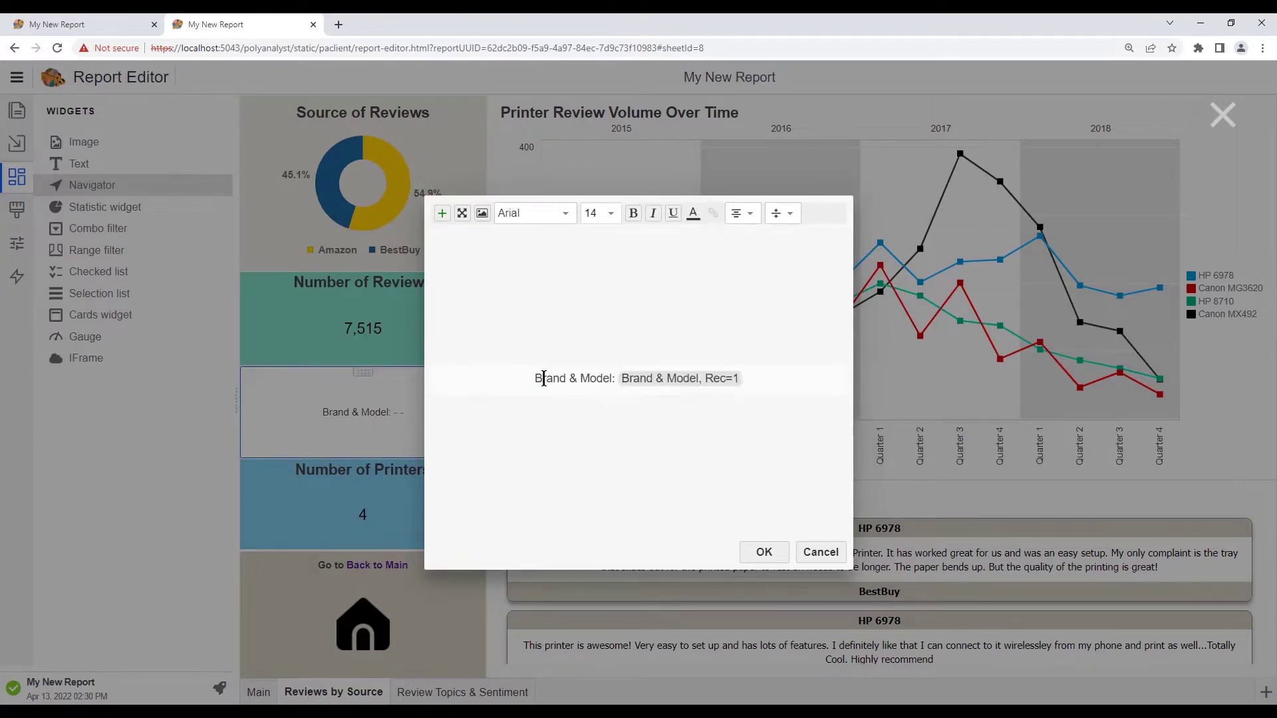
drag(532, 378, 615, 378)
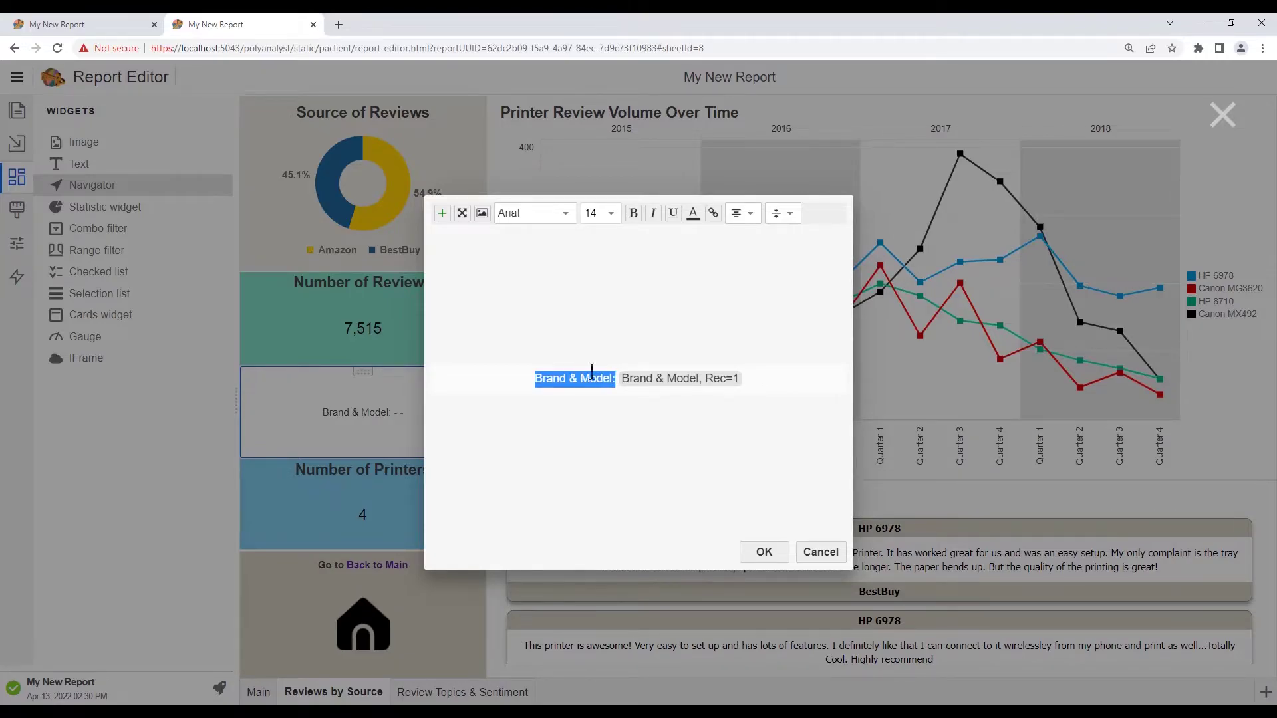
click(632, 214)
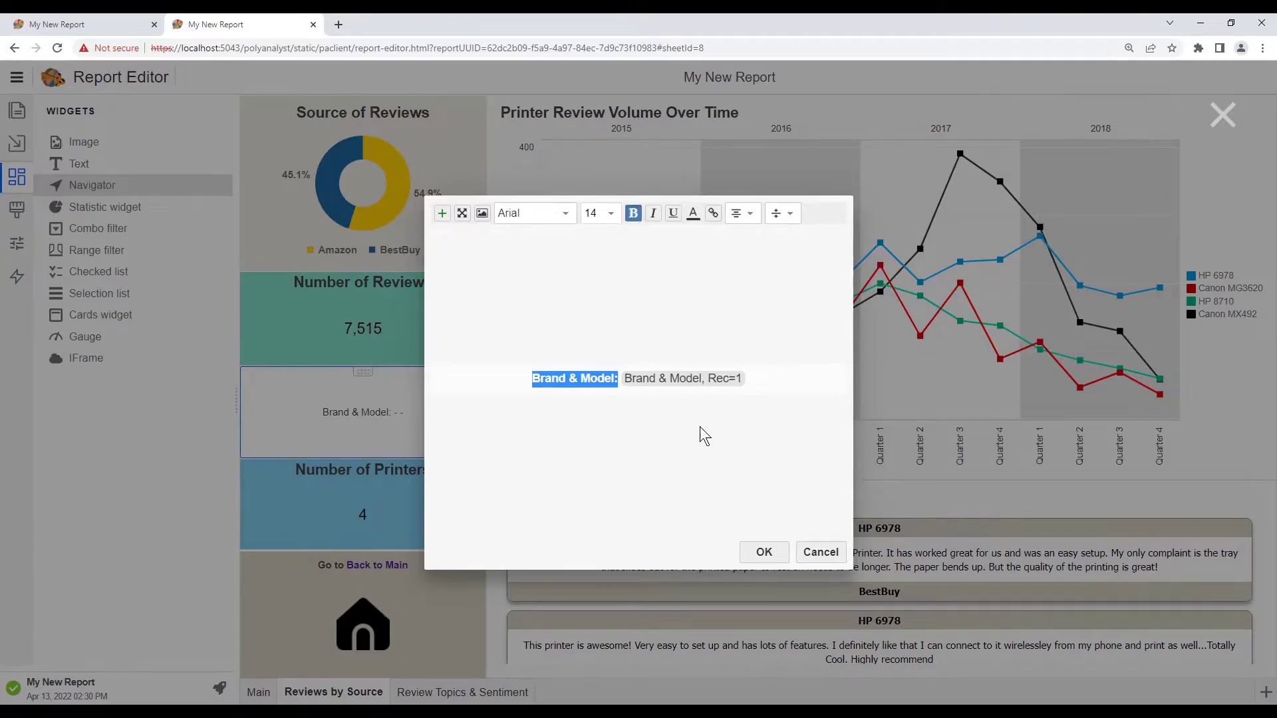
click(760, 554)
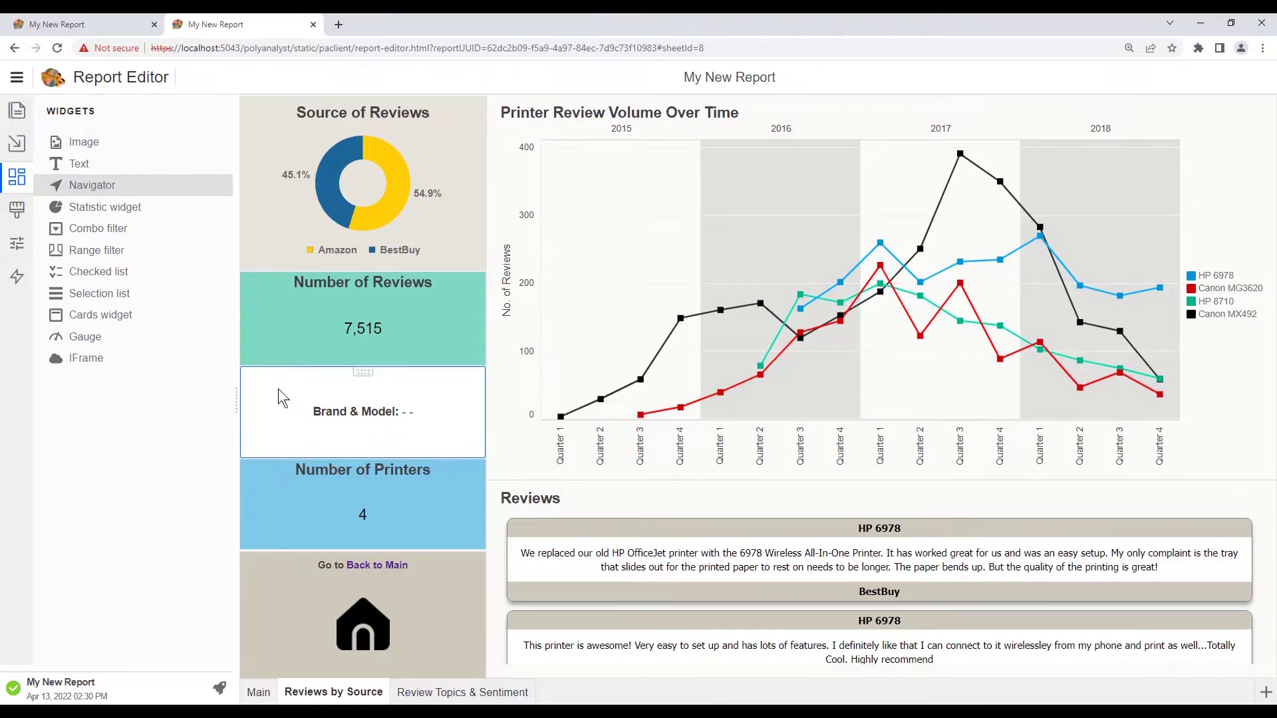
Step: In EDD mode, link the Reviews widget to the Brand & Model widget as a drill-down filter
click(18, 284)
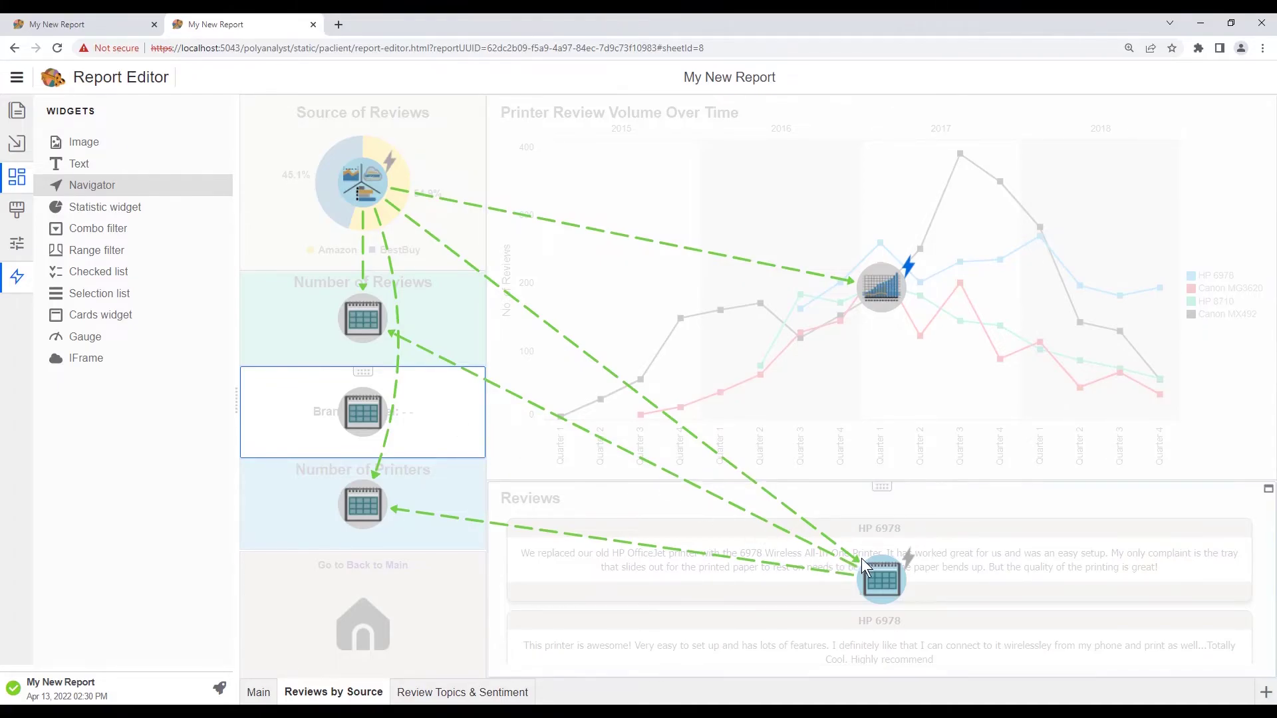
drag(875, 576, 425, 436)
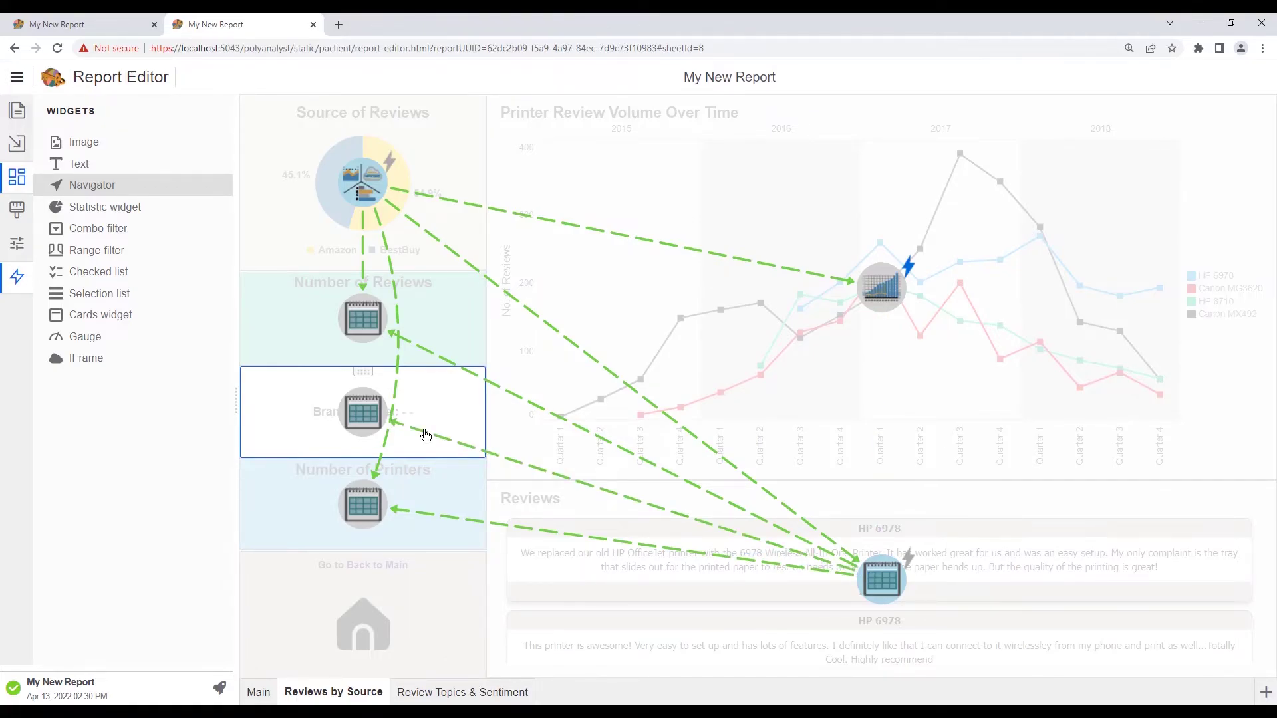
click(16, 283)
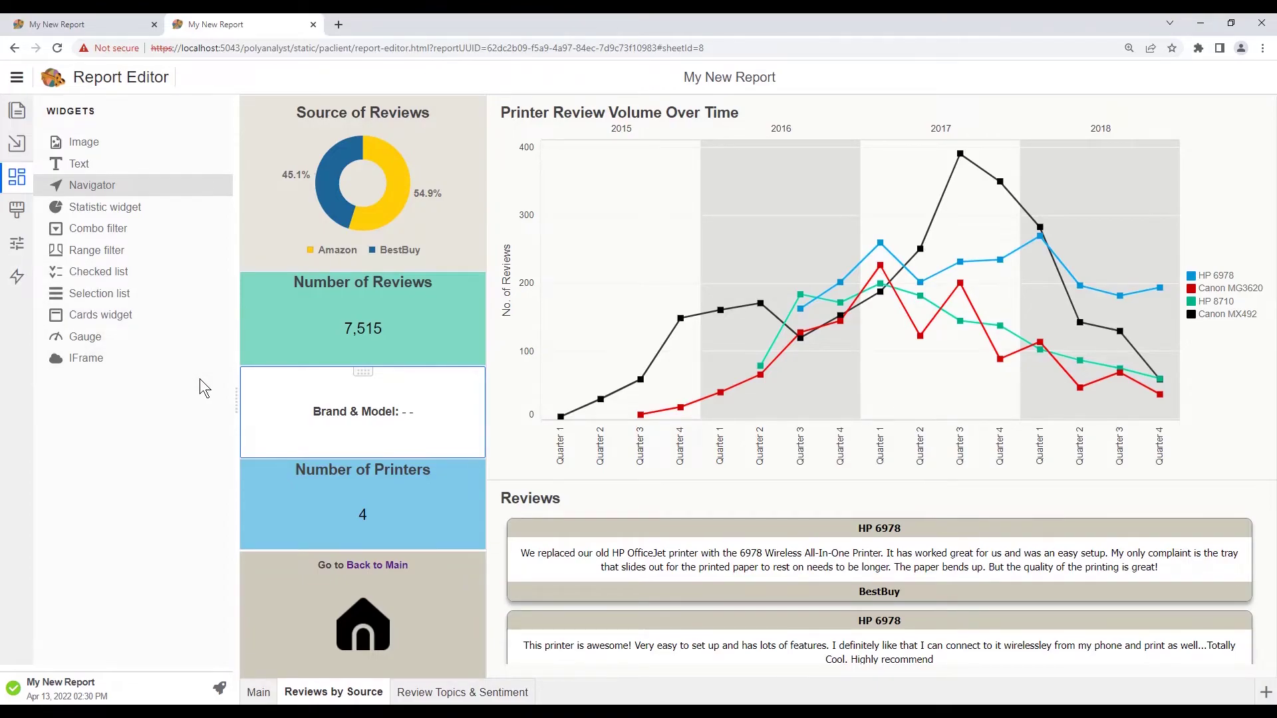
Step: Publish the report and open the published 'My New Report' in the web viewer
click(220, 692)
click(89, 683)
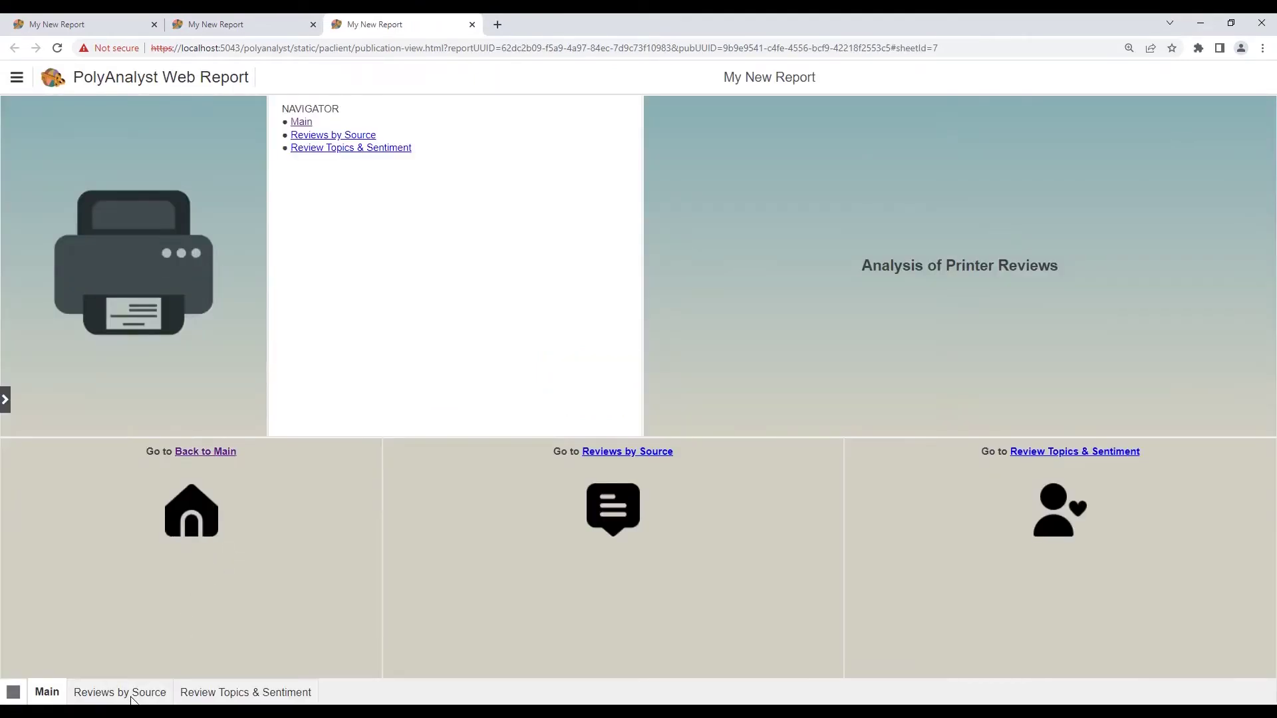
Step: On the Reviews by Source sheet, select the BestBuy donut slice to show 3,393 reviews
click(126, 692)
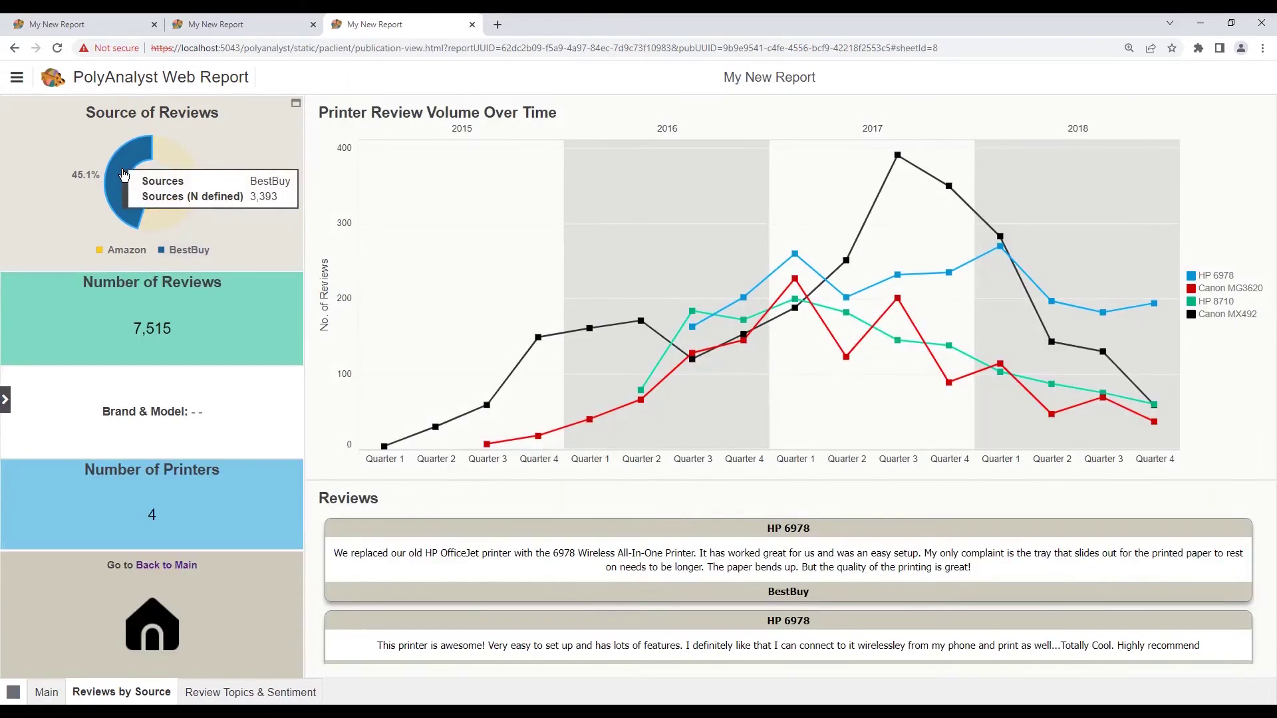
click(124, 175)
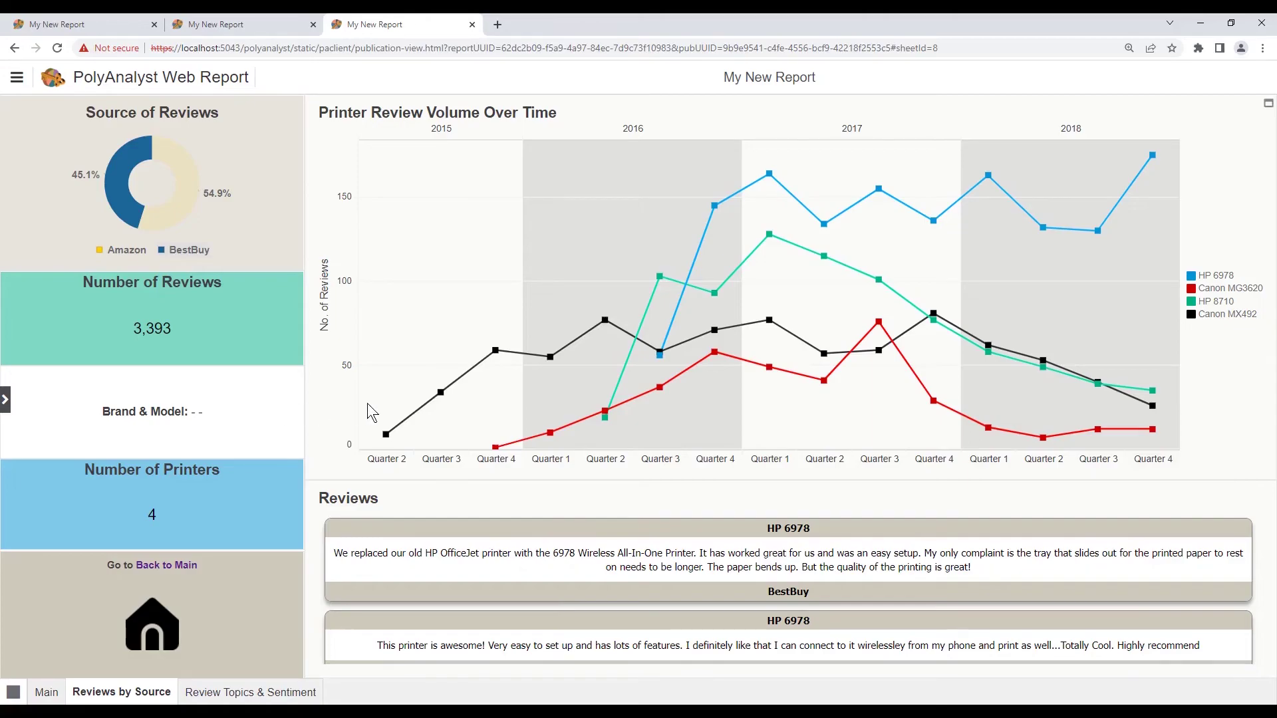
Step: Select Canon MX492 in the line chart legend to drill into that printer
click(1227, 314)
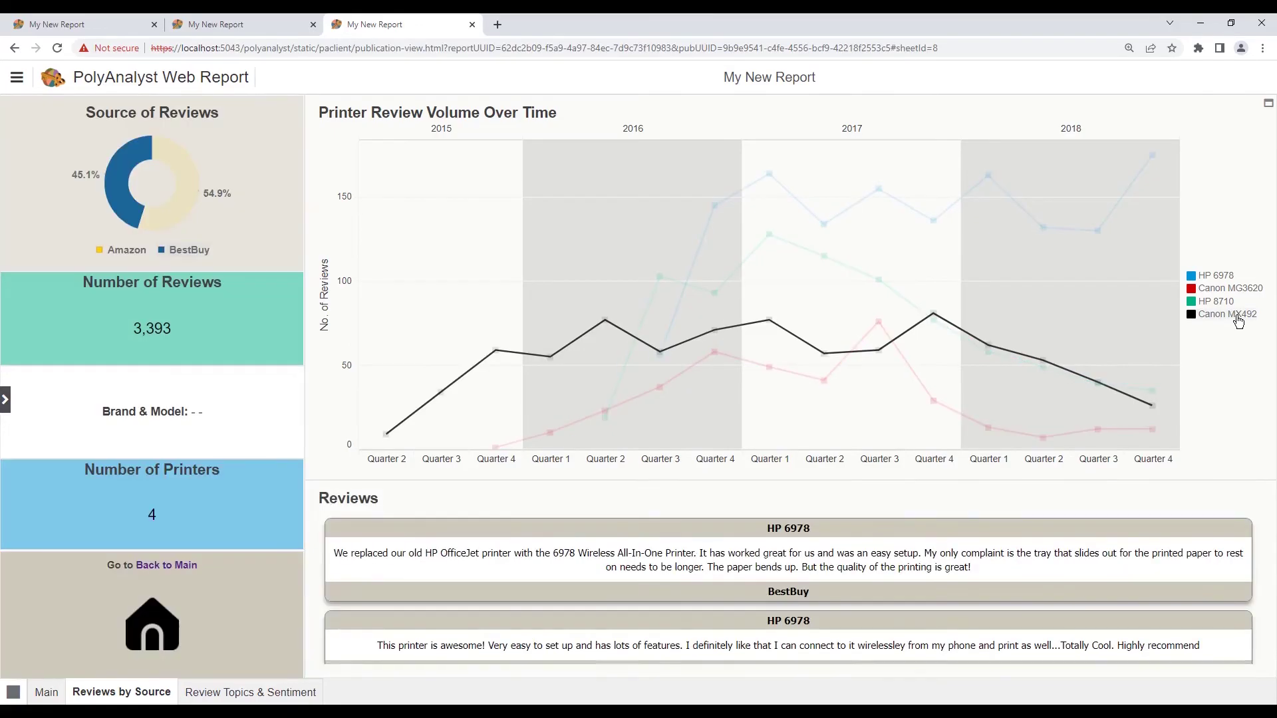